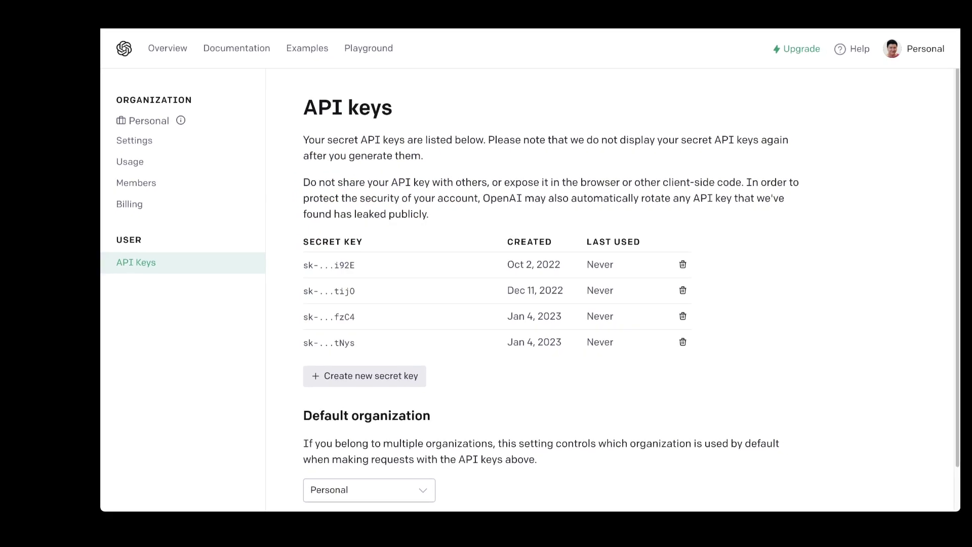
# Step: Generate a new secret API key for the OpenAI account, copy it and close the key dialog
pyautogui.scroll(-1, 506, 276)
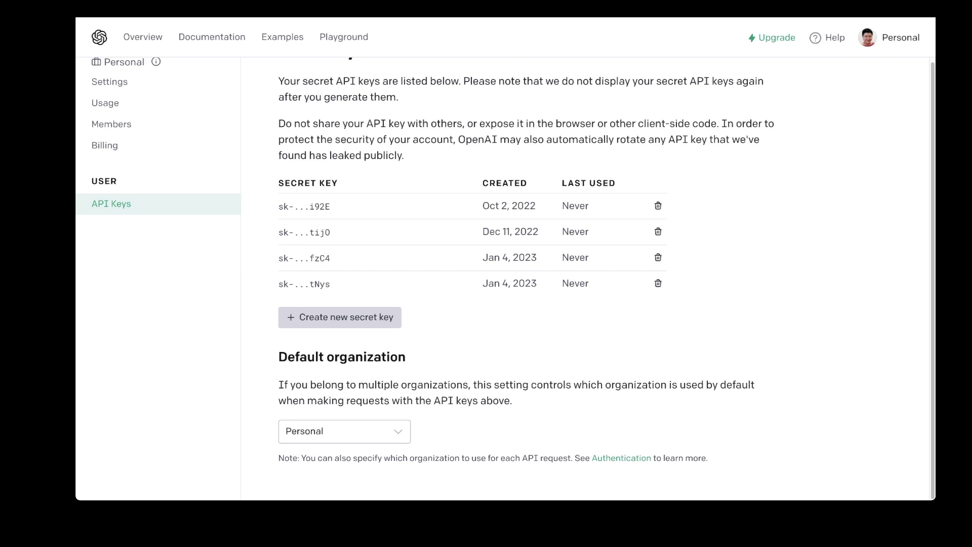
pyautogui.click(340, 317)
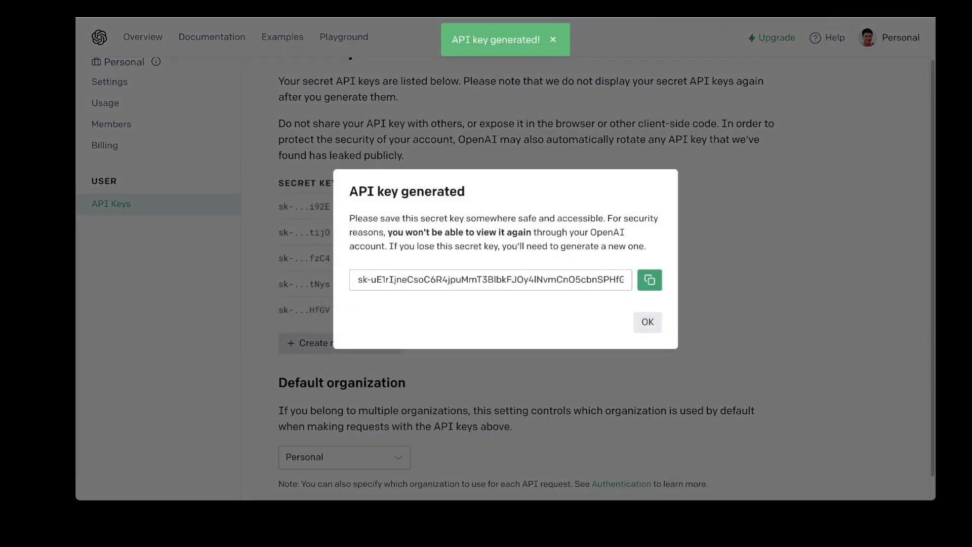
pyautogui.click(650, 279)
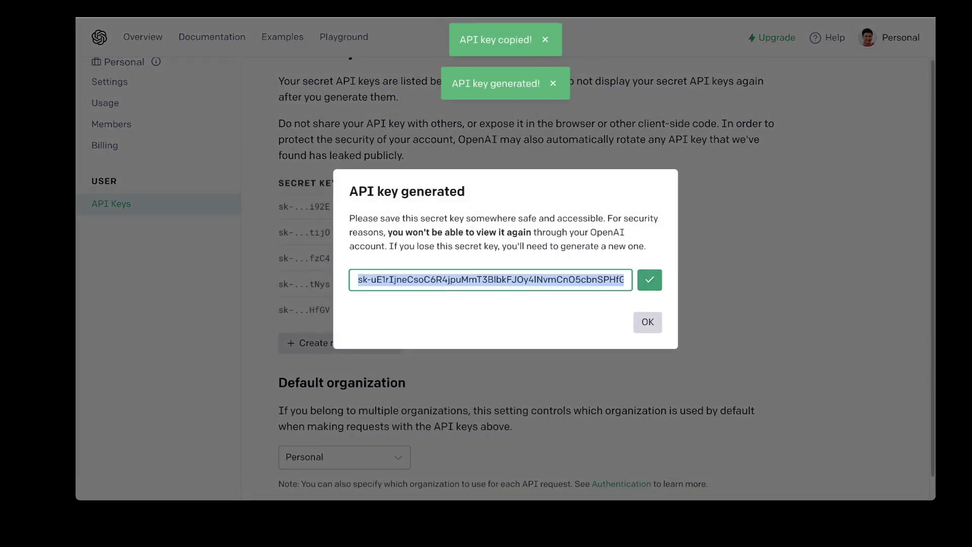
pyautogui.click(647, 322)
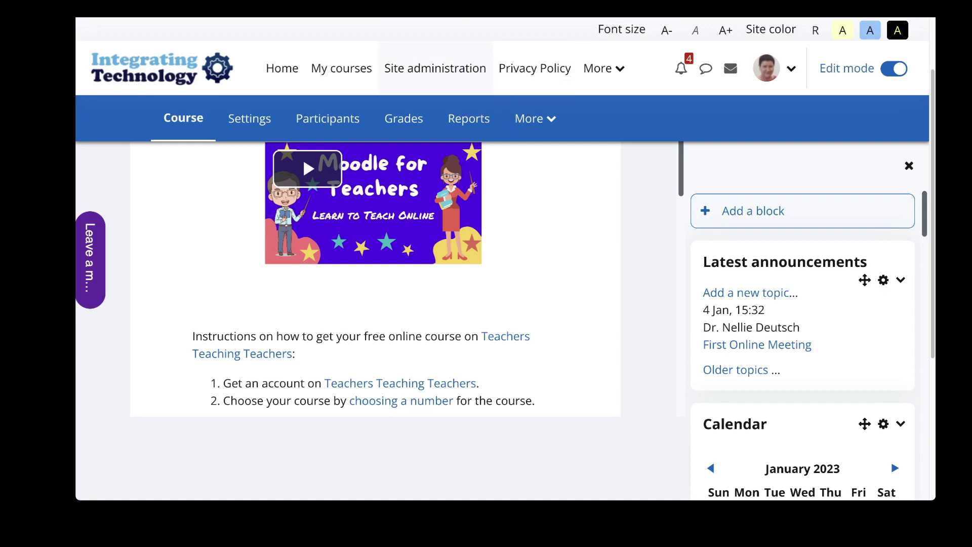
# Step: Switch to the Moodle site, close the block drawer in Site administration and open the plugin installer
pyautogui.click(435, 68)
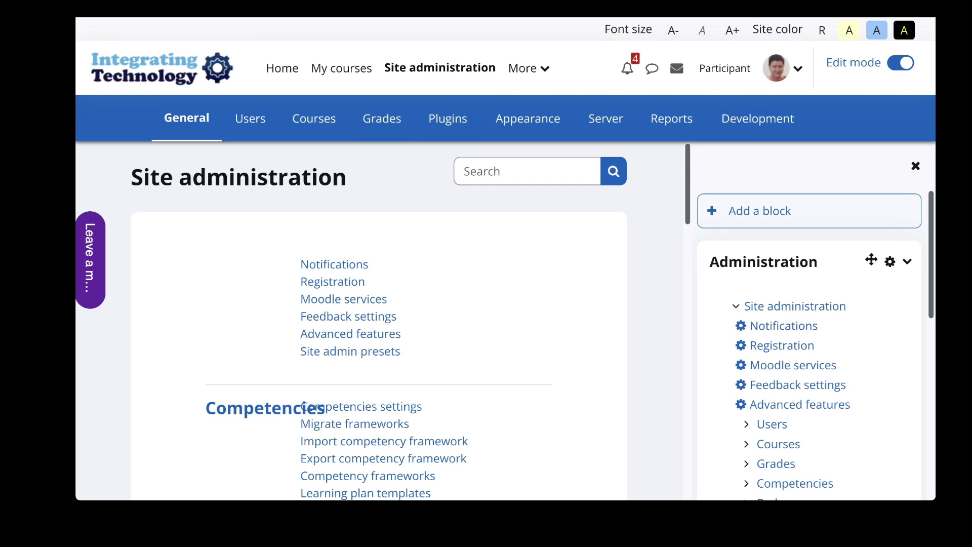
pyautogui.click(916, 166)
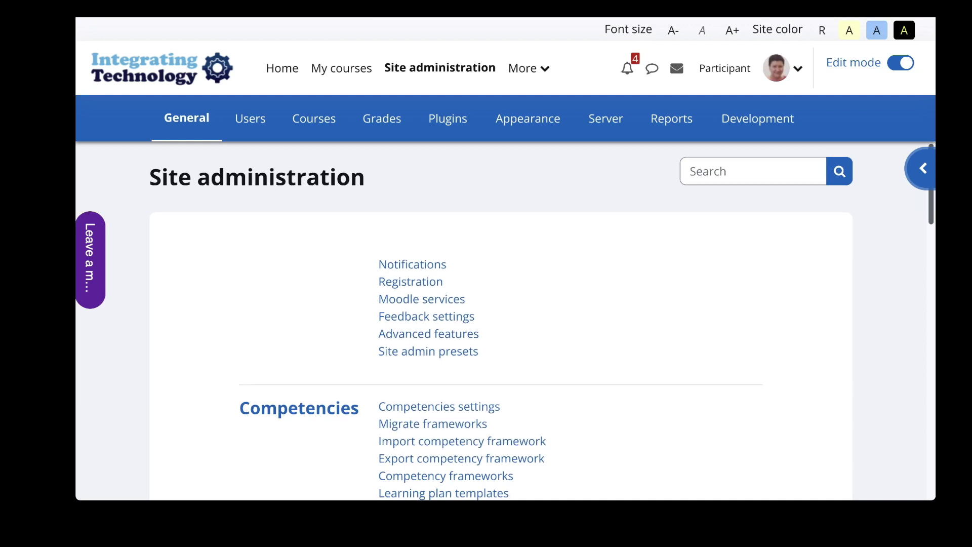
pyautogui.click(448, 119)
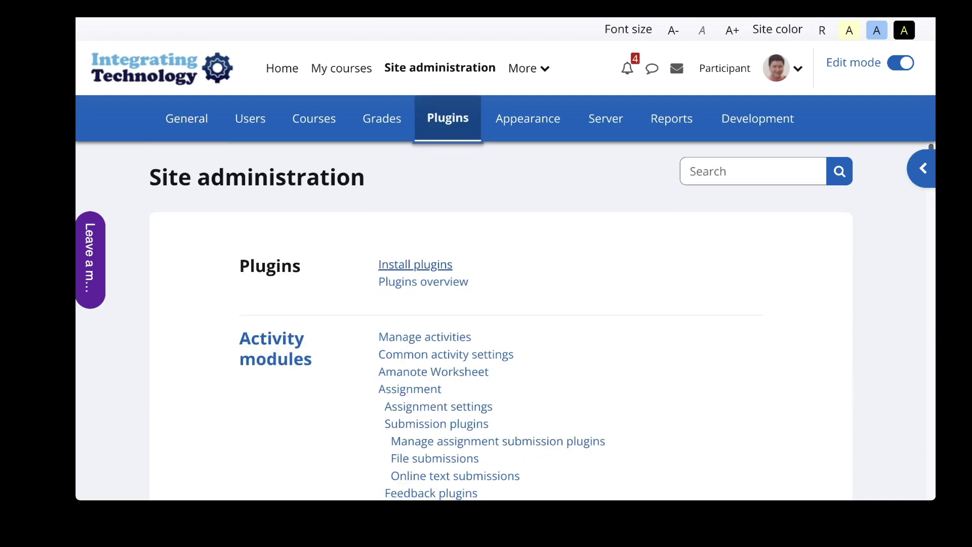
pyautogui.click(415, 264)
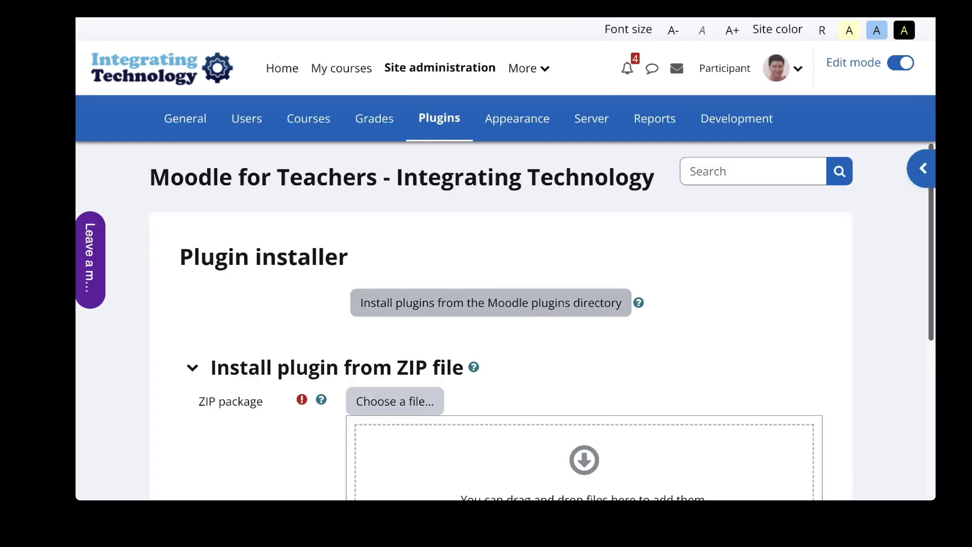
# Step: Go to the Moodle plugins directory and log in with the prefilled moodle.org account credentials
pyautogui.click(491, 302)
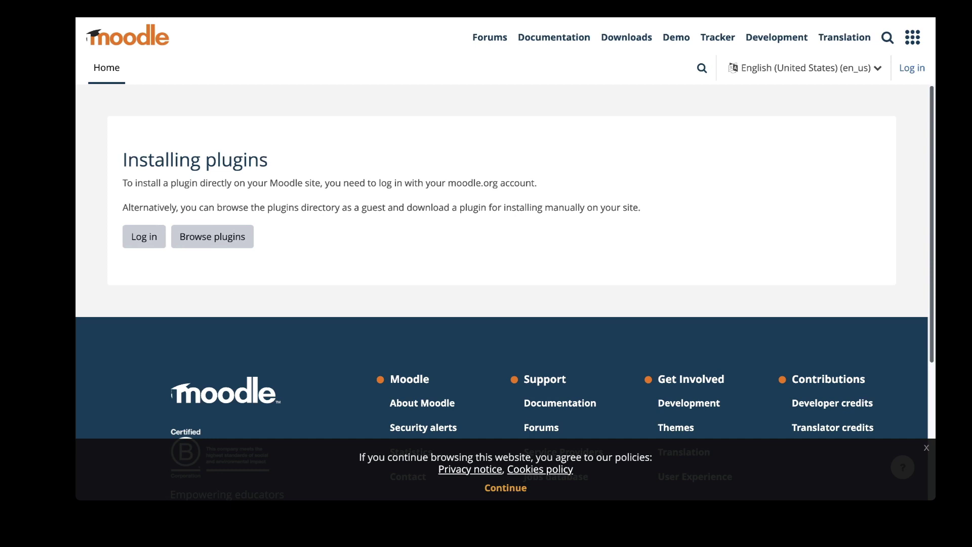
pyautogui.click(144, 236)
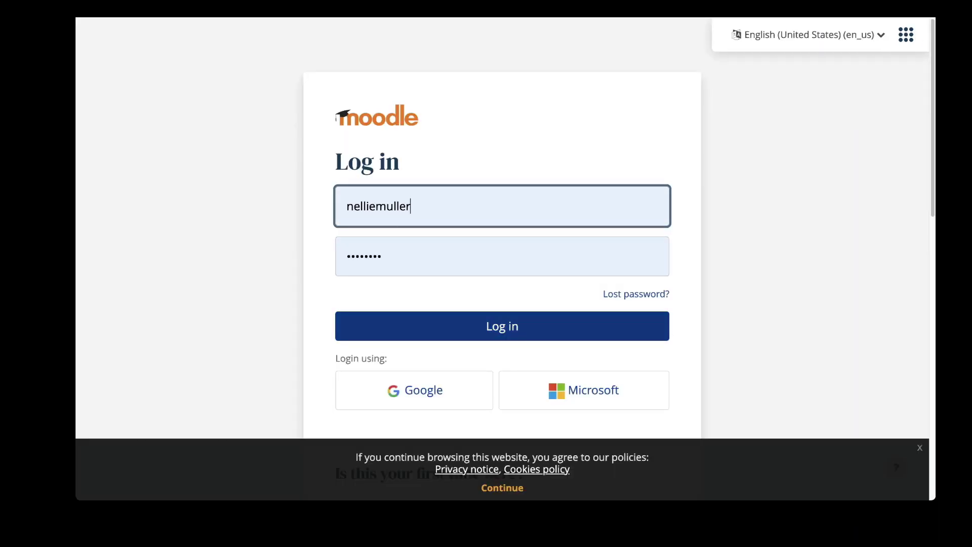
pyautogui.click(502, 326)
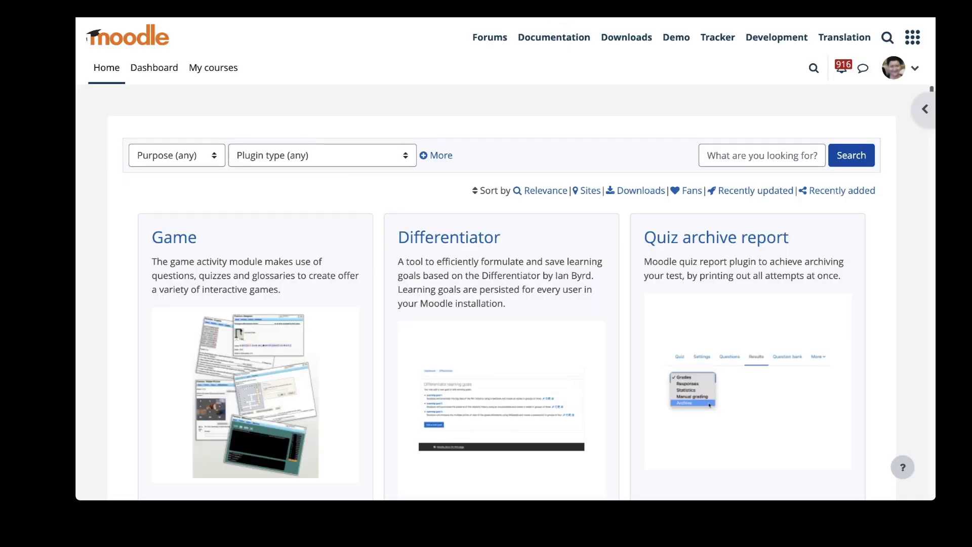
# Step: Expand the directory's search filters and limit the plugins to Moodle 4.1
pyautogui.click(436, 155)
pyautogui.click(478, 155)
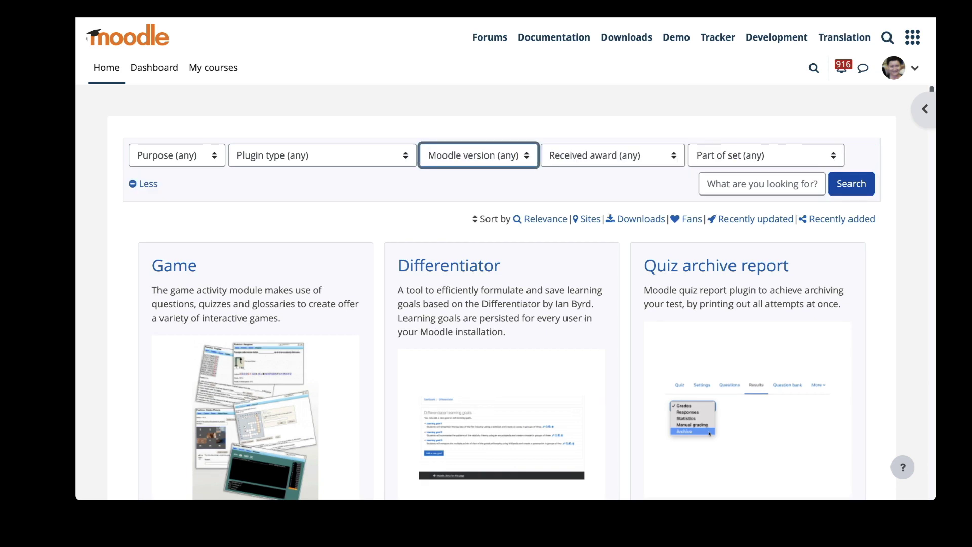
pyautogui.press('Return')
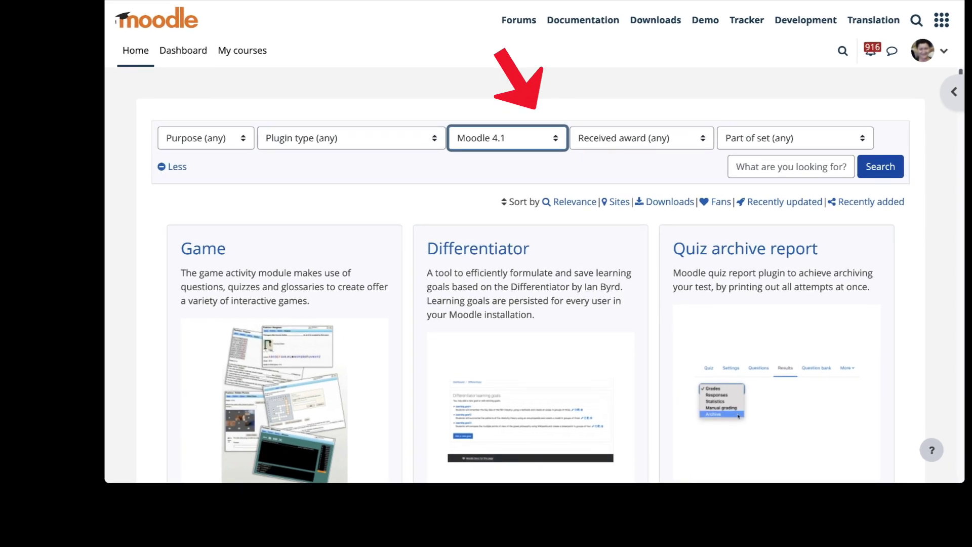
# Step: Search the plugins directory for "Open ai"
pyautogui.click(791, 167)
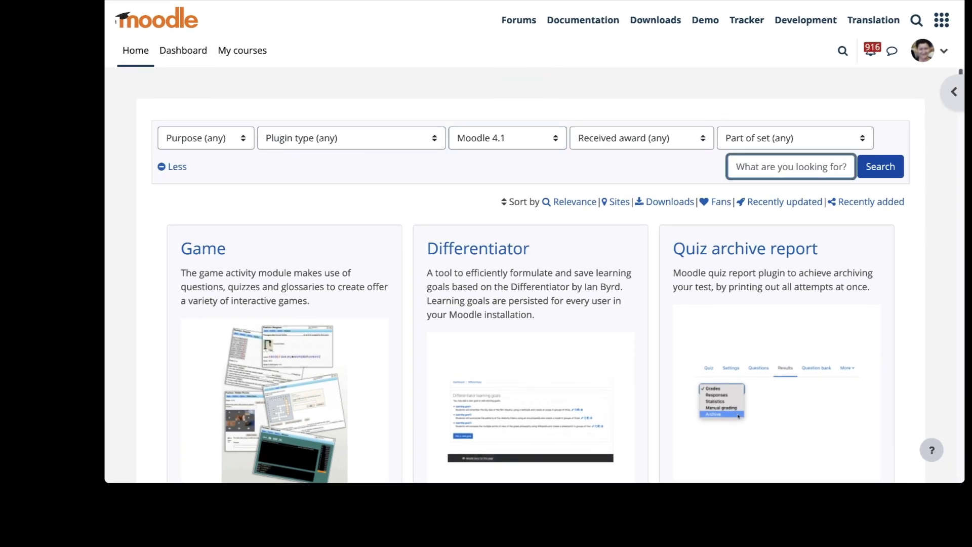
pyautogui.write('I')
pyautogui.press('BackSpace')
pyautogui.write('Open ai')
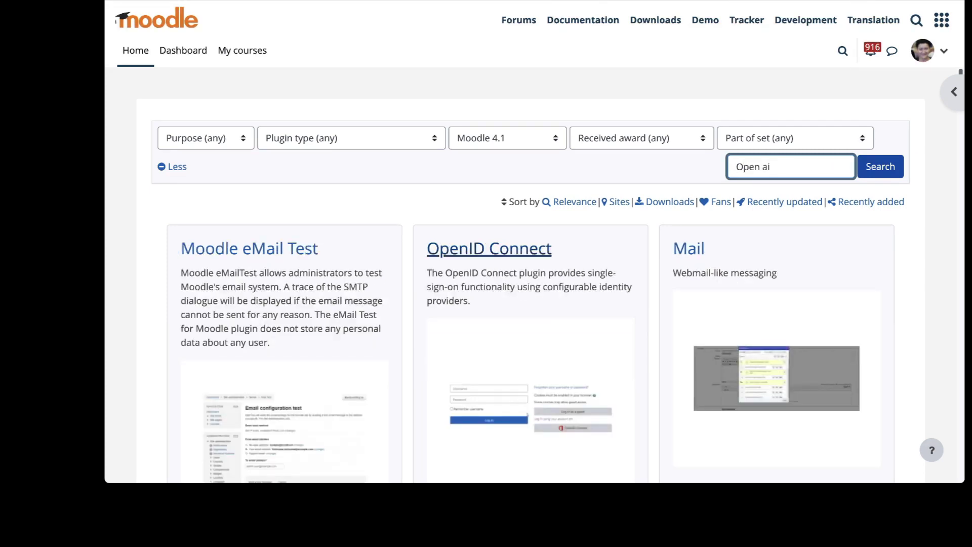
# Step: Find the OpenAI Chat Block plugin in the search results and open its page
pyautogui.scroll(-3, 489, 248)
pyautogui.scroll(-7, 489, 248)
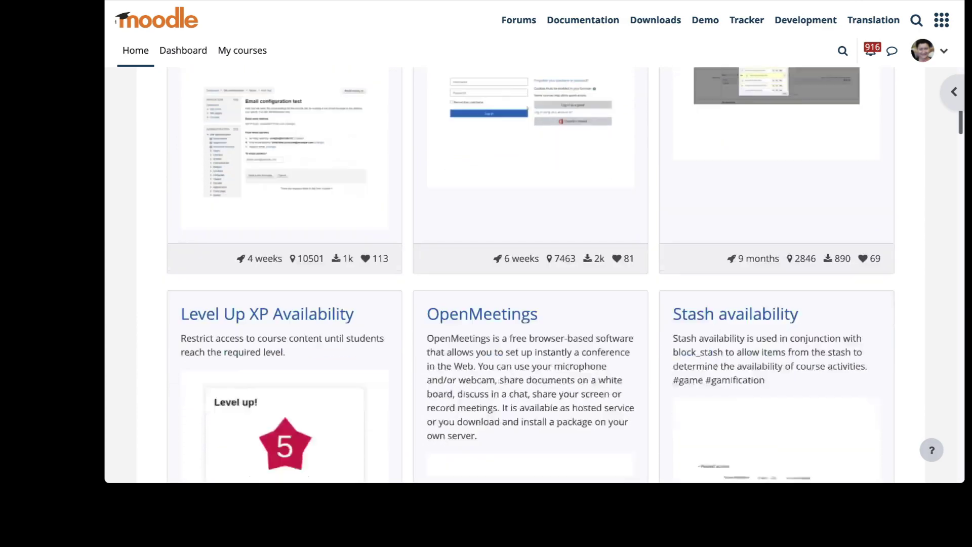
pyautogui.scroll(-6, 489, 180)
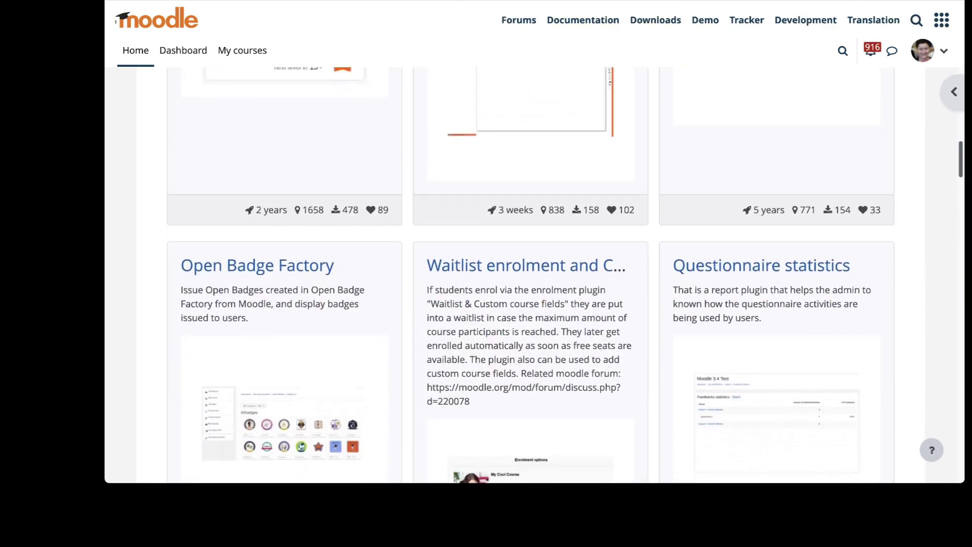
pyautogui.scroll(-8, 490, 180)
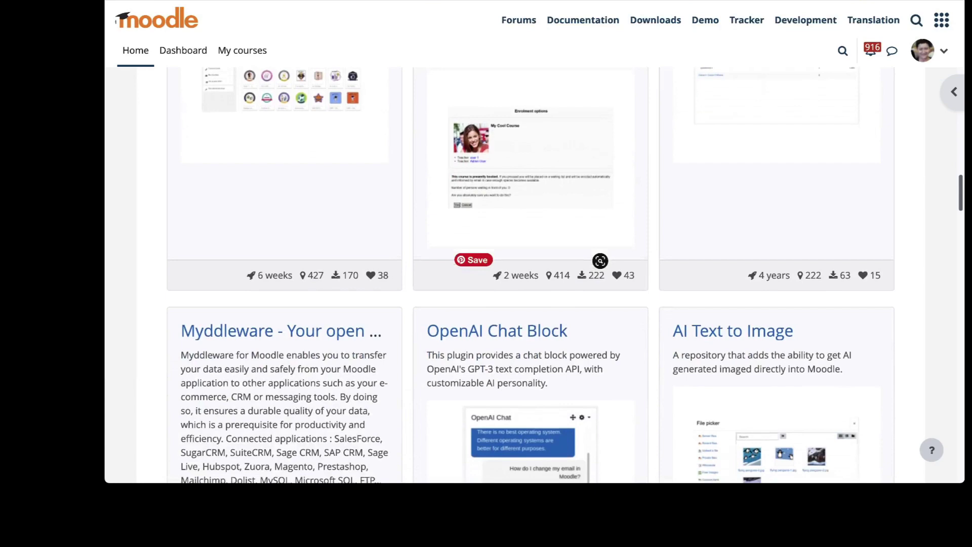
pyautogui.scroll(-1, 489, 179)
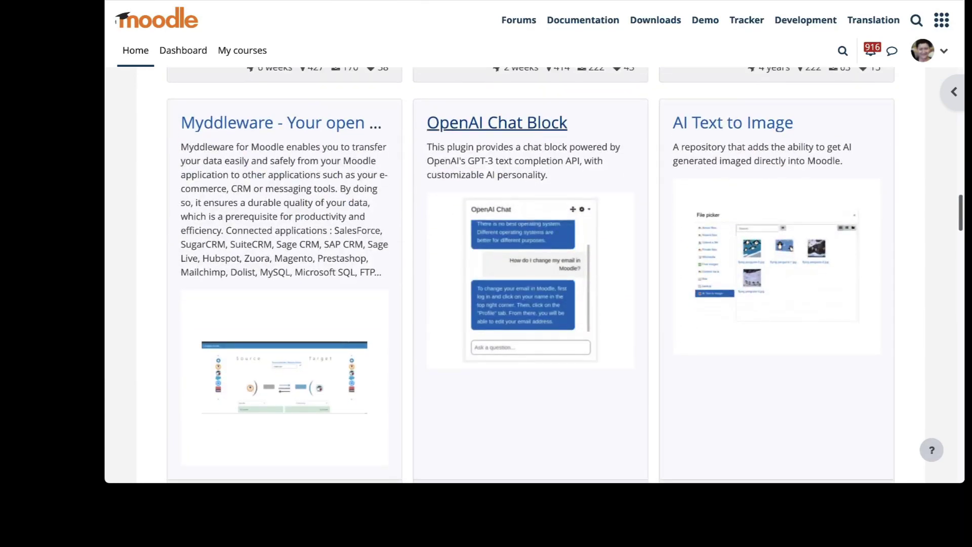
pyautogui.scroll(-2, 489, 180)
pyautogui.scroll(2, 489, 179)
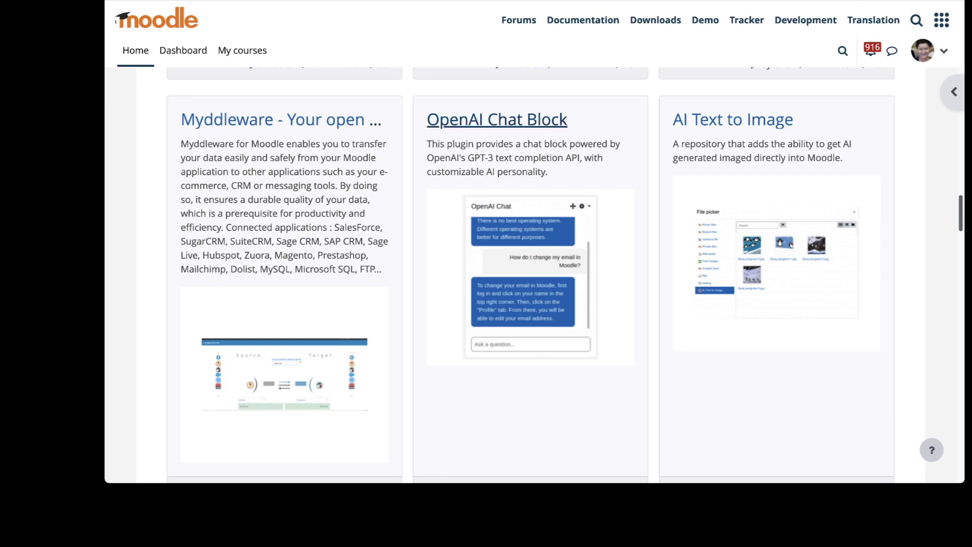
pyautogui.click(497, 119)
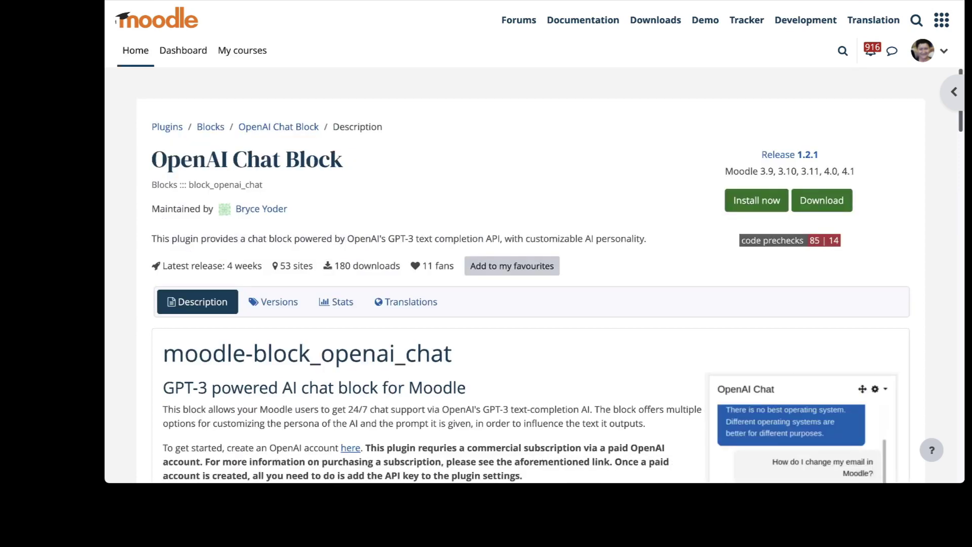
# Step: Review the OpenAI Chat Block description, including source of truth, prompt format, and global and individual block settings
pyautogui.scroll(-3, 497, 202)
pyautogui.scroll(-4, 497, 274)
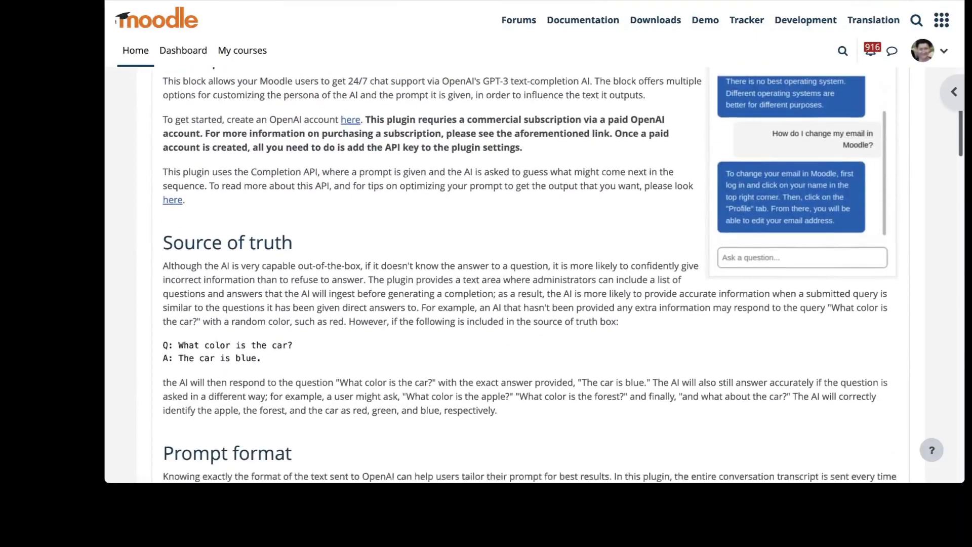
pyautogui.scroll(-8, 559, 274)
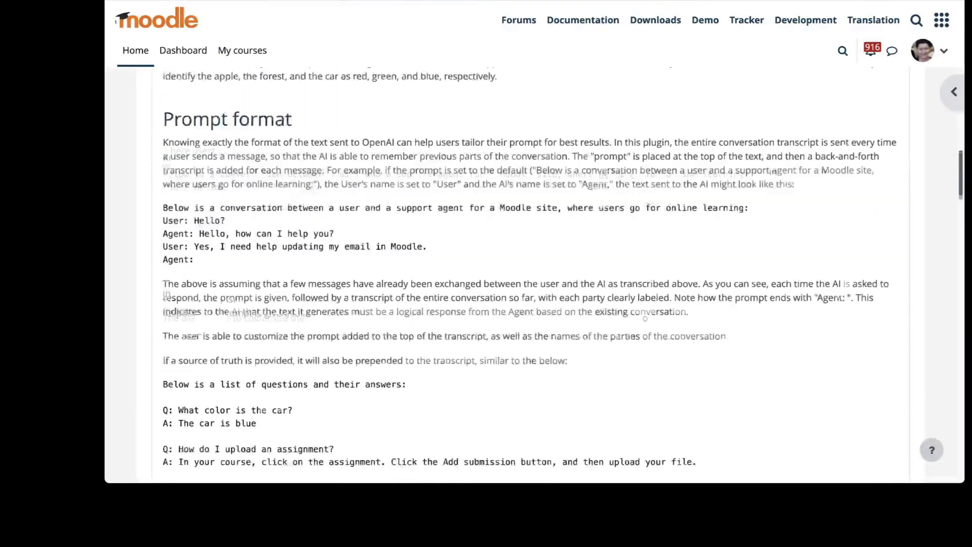
pyautogui.scroll(-7, 559, 275)
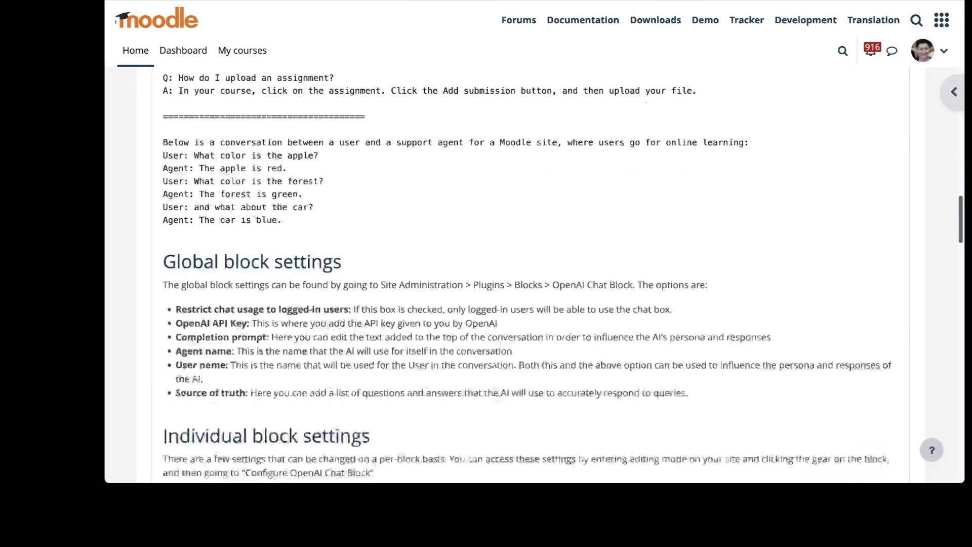
pyautogui.scroll(3, 559, 275)
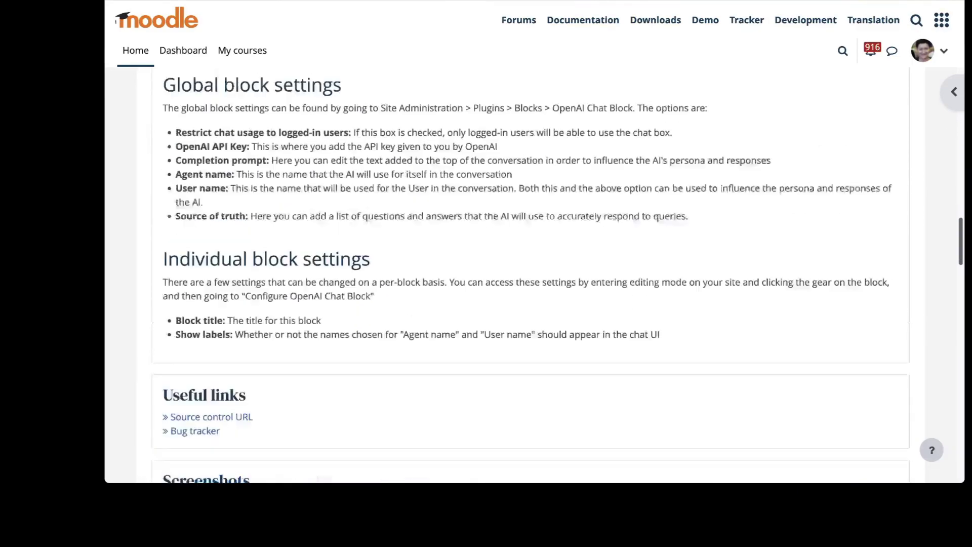
pyautogui.scroll(20, 559, 275)
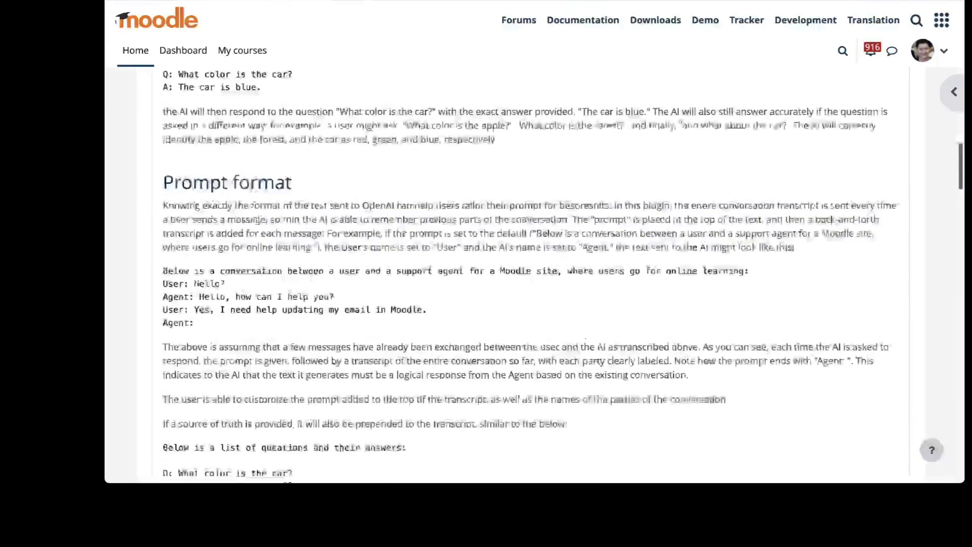
pyautogui.scroll(1, 560, 275)
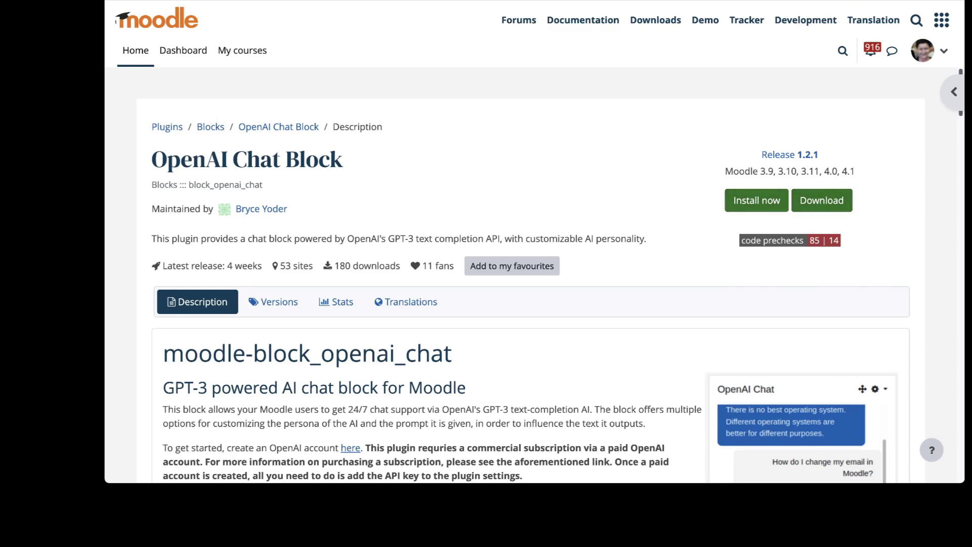
# Step: Return to the Moodle site's plugin administration and open Manage blocks in the Blocks section
pyautogui.hotkey('alt', 'Left')
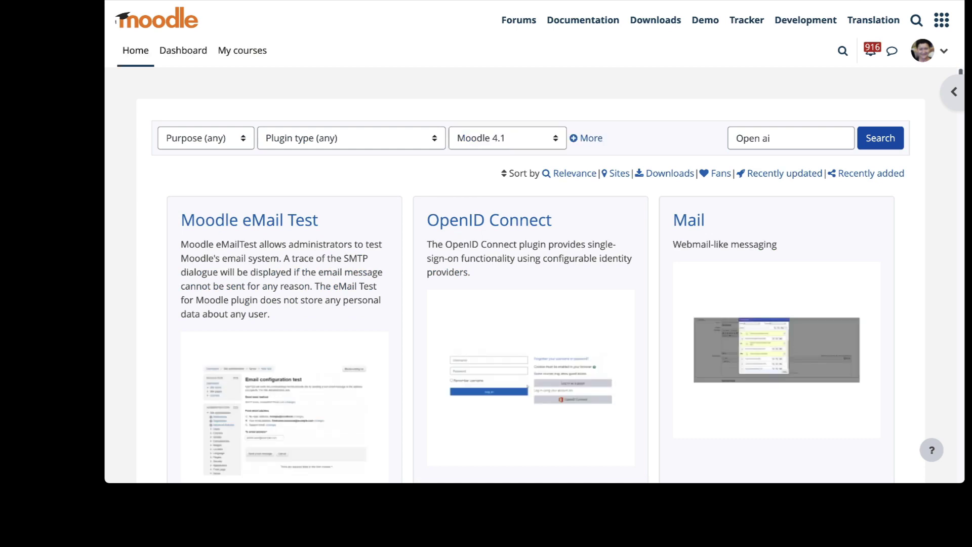
pyautogui.hotkey('alt', 'Left')
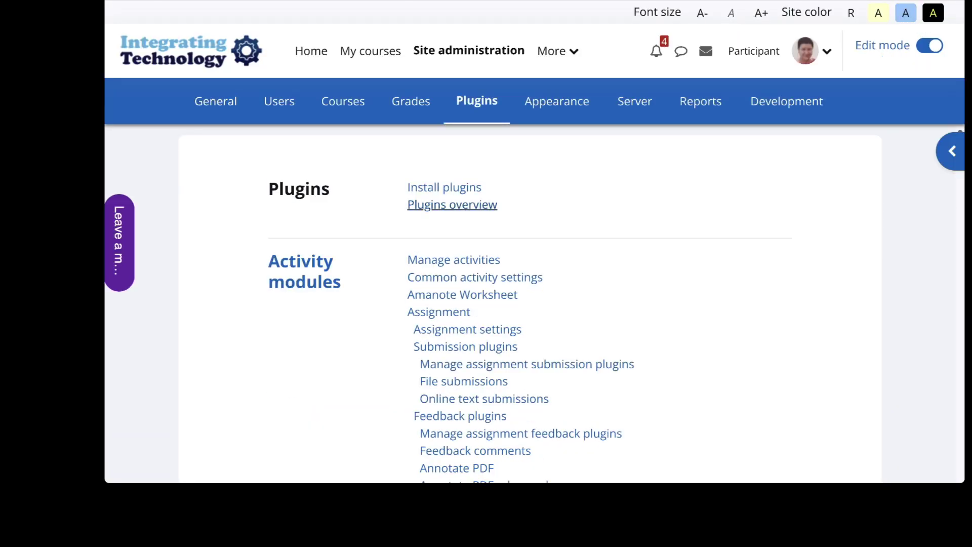
pyautogui.scroll(-1, 452, 205)
pyautogui.scroll(2, 453, 205)
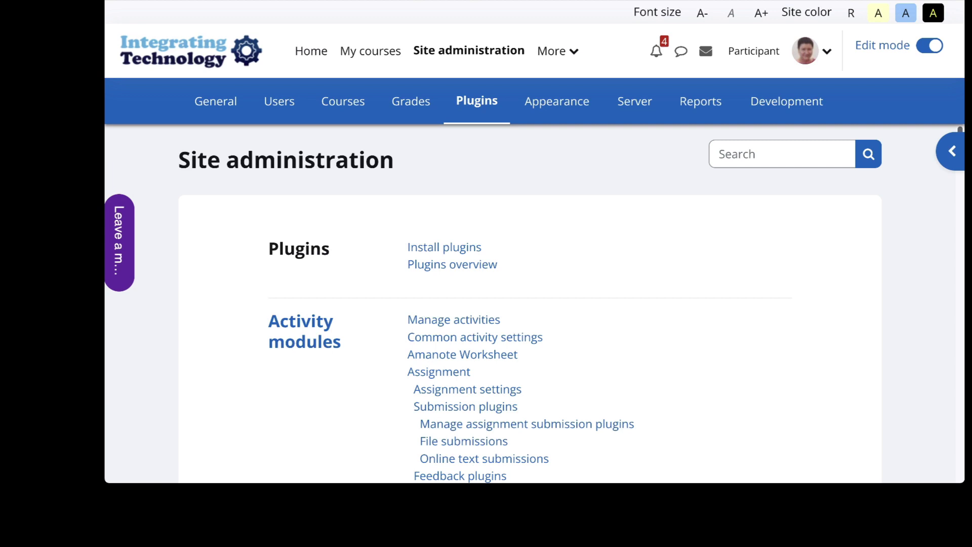
pyautogui.scroll(-13, 530, 303)
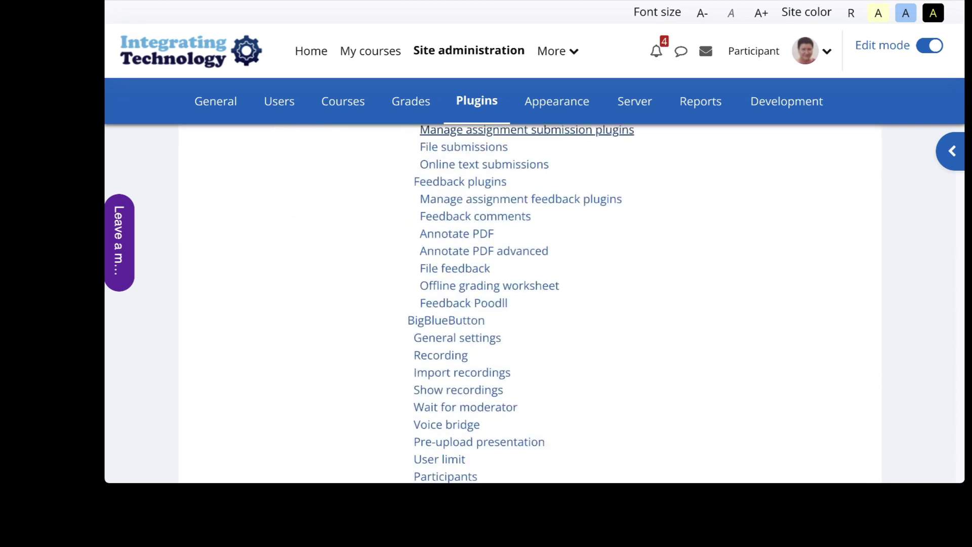
pyautogui.scroll(-20, 443, 222)
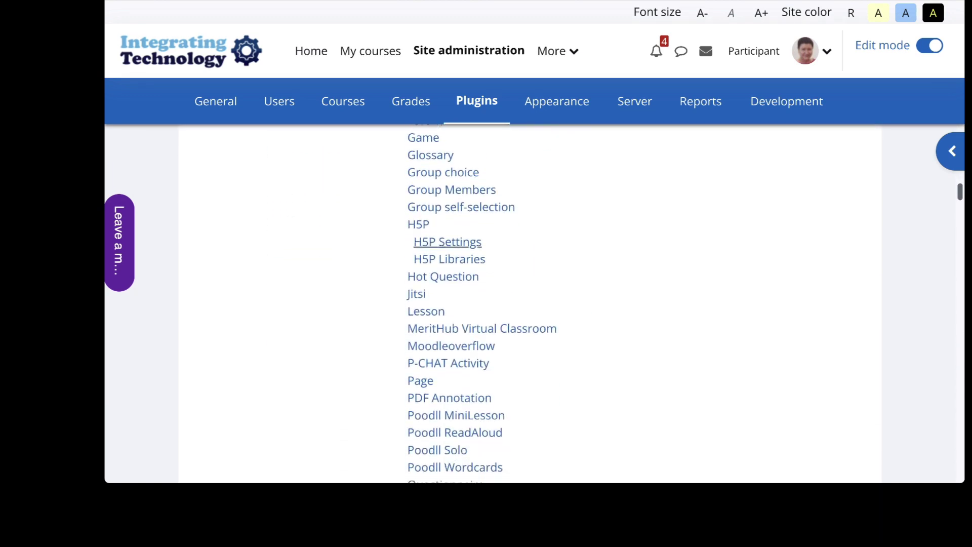
pyautogui.scroll(-15, 443, 223)
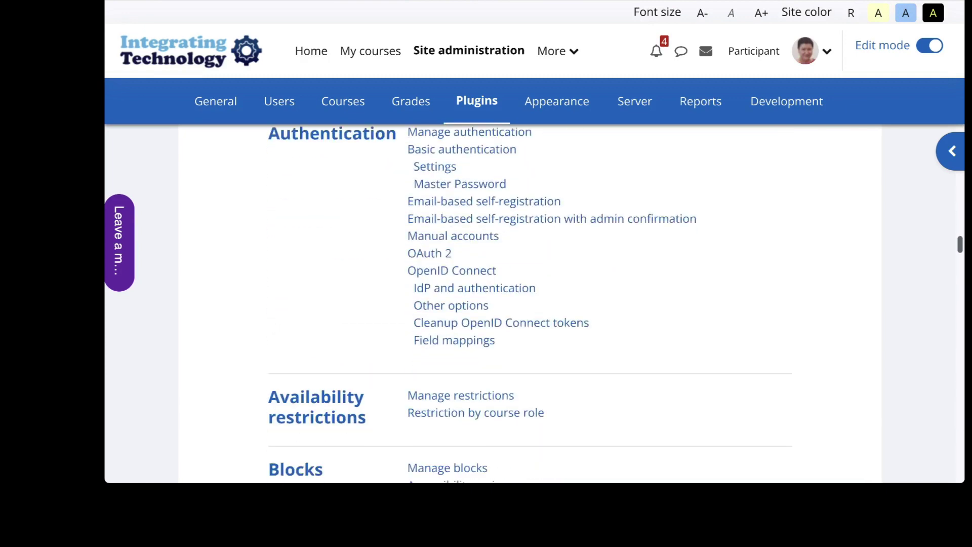
pyautogui.scroll(1, 447, 233)
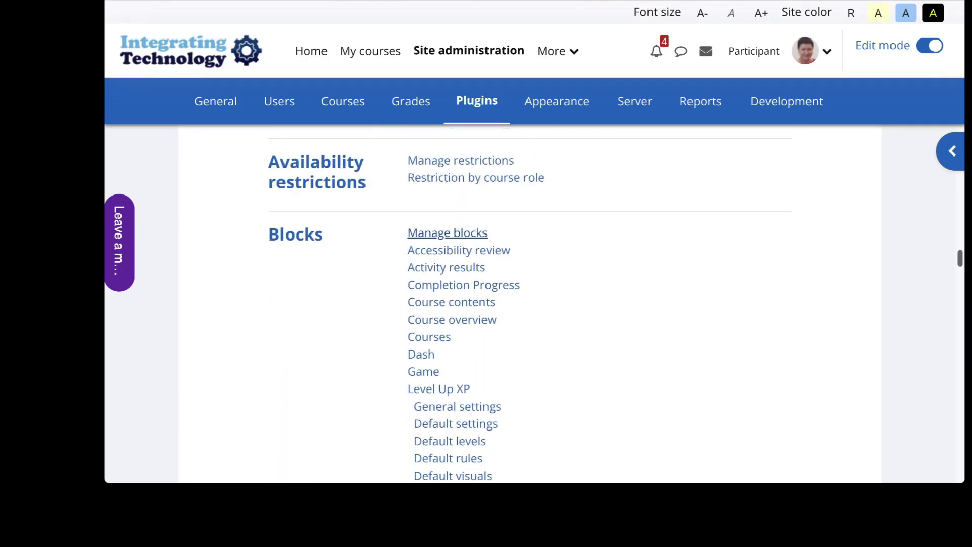
pyautogui.click(447, 233)
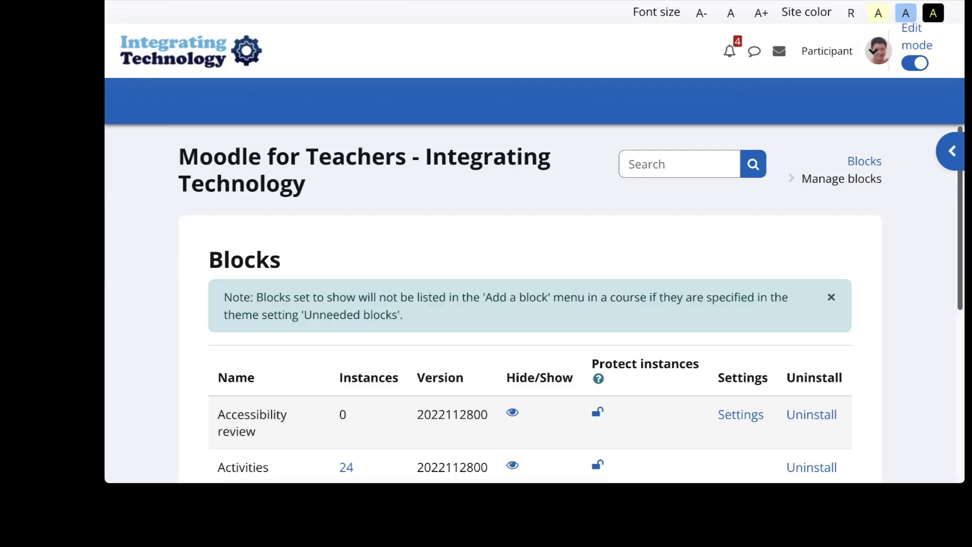
# Step: Find OpenAI Chat Block in the list of installed blocks and open its settings
pyautogui.scroll(-2, 448, 233)
pyautogui.scroll(-4, 506, 248)
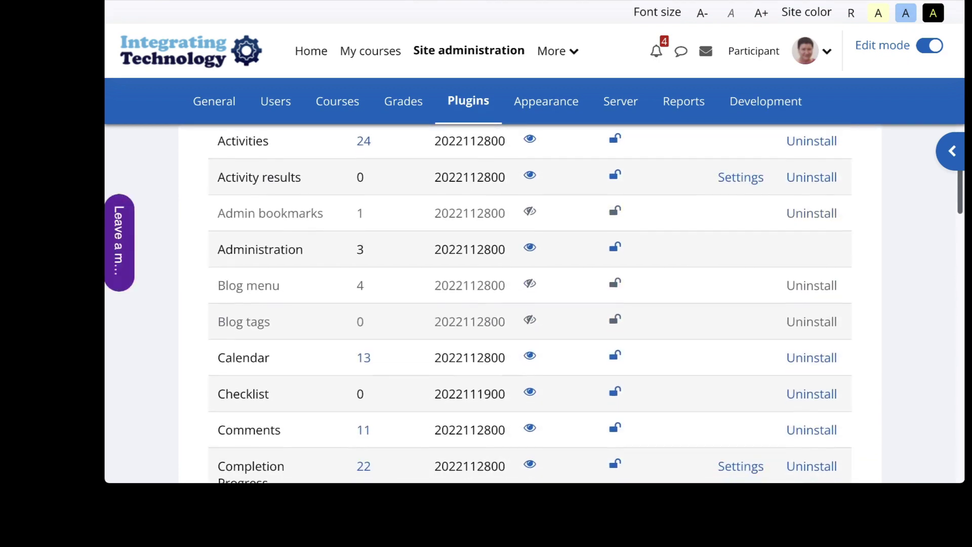
pyautogui.scroll(-1, 613, 167)
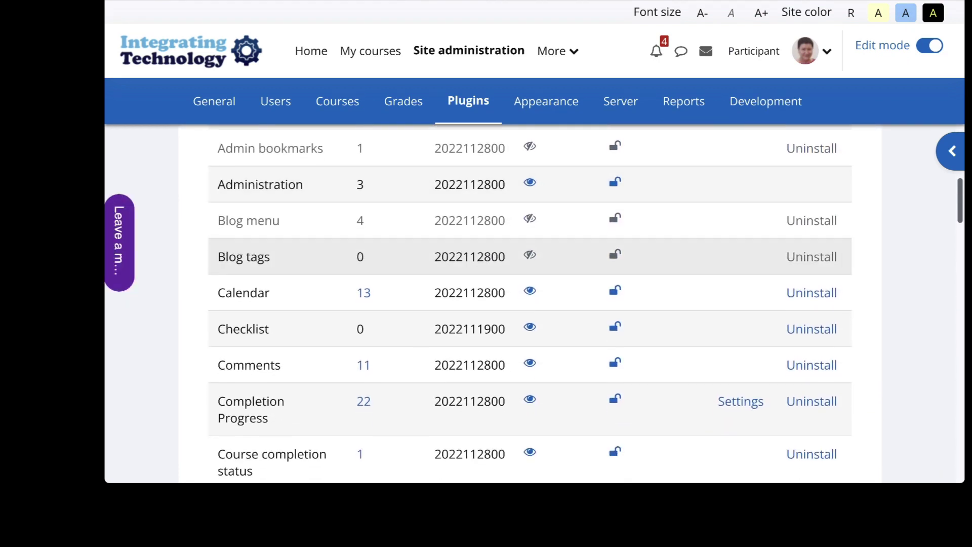
pyautogui.scroll(-1, 614, 177)
pyautogui.scroll(-3, 612, 205)
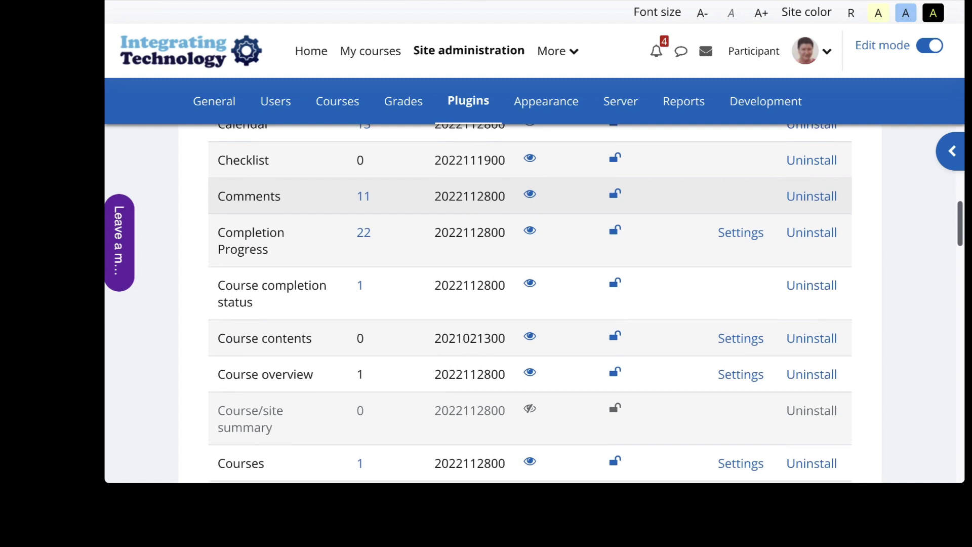
pyautogui.scroll(-7, 612, 233)
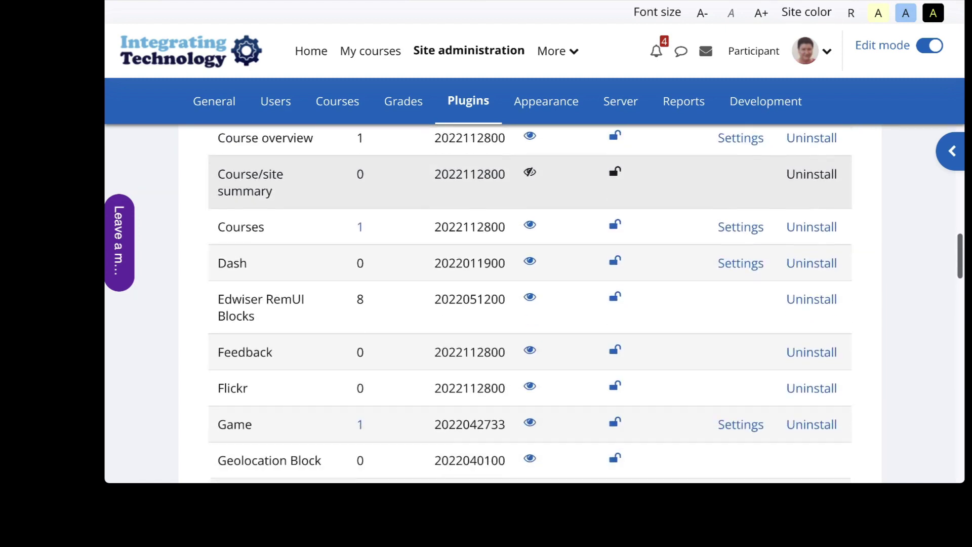
pyautogui.scroll(-8, 612, 233)
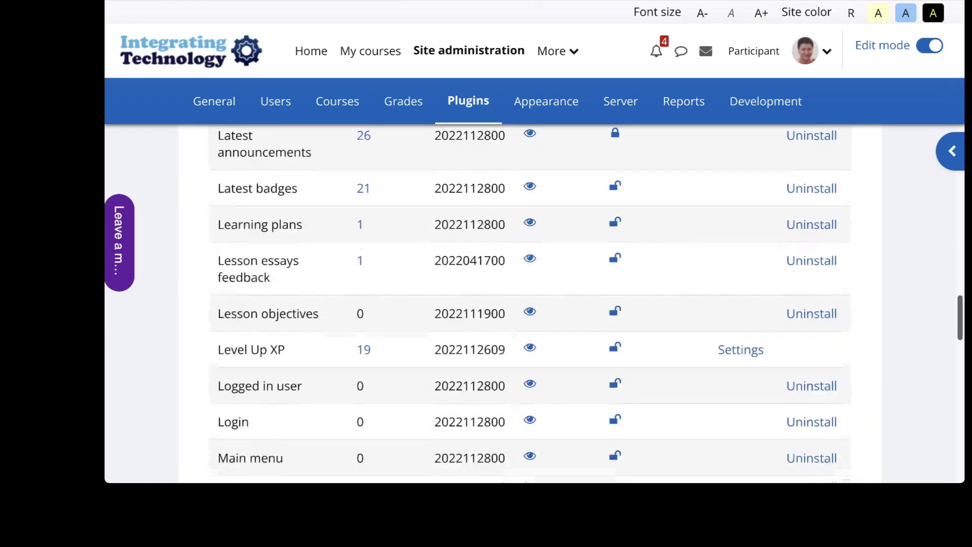
pyautogui.scroll(-8, 613, 202)
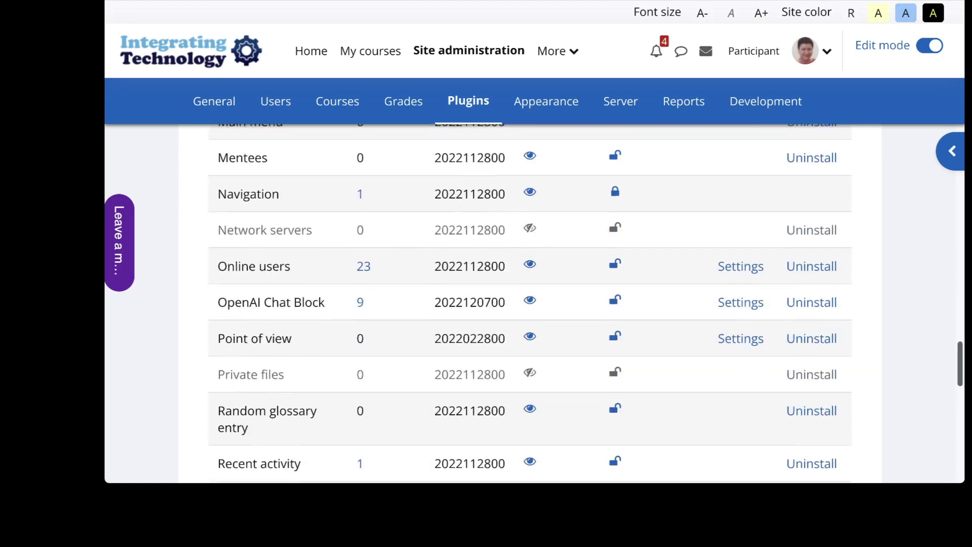
pyautogui.scroll(-1, 612, 303)
pyautogui.scroll(6, 612, 304)
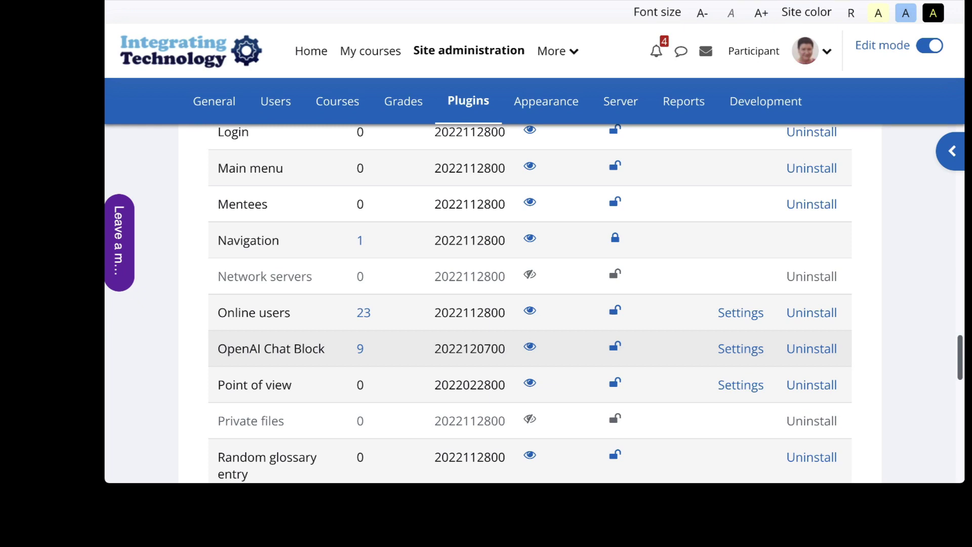
pyautogui.click(740, 349)
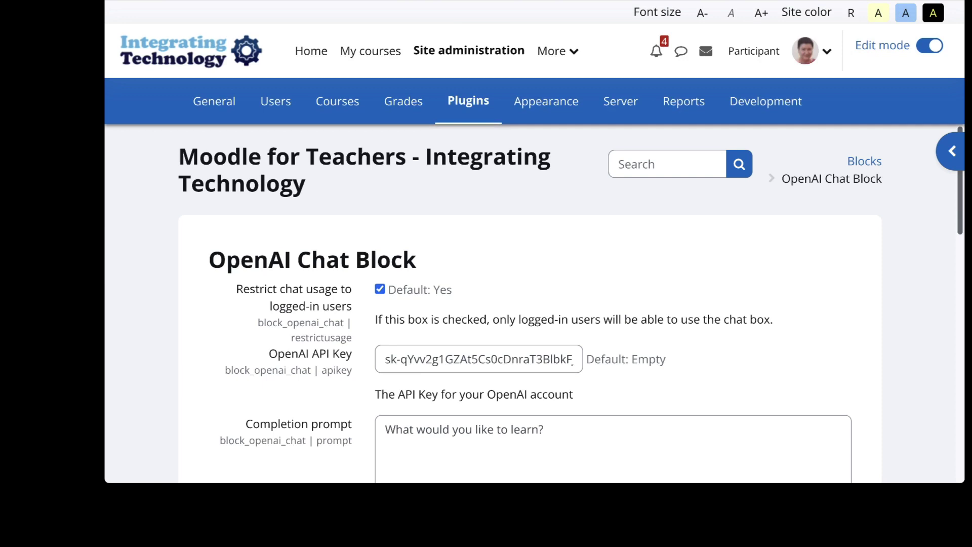
# Step: Set the OpenAI Chat Block's agent name to "Open AI"
pyautogui.scroll(-2, 571, 285)
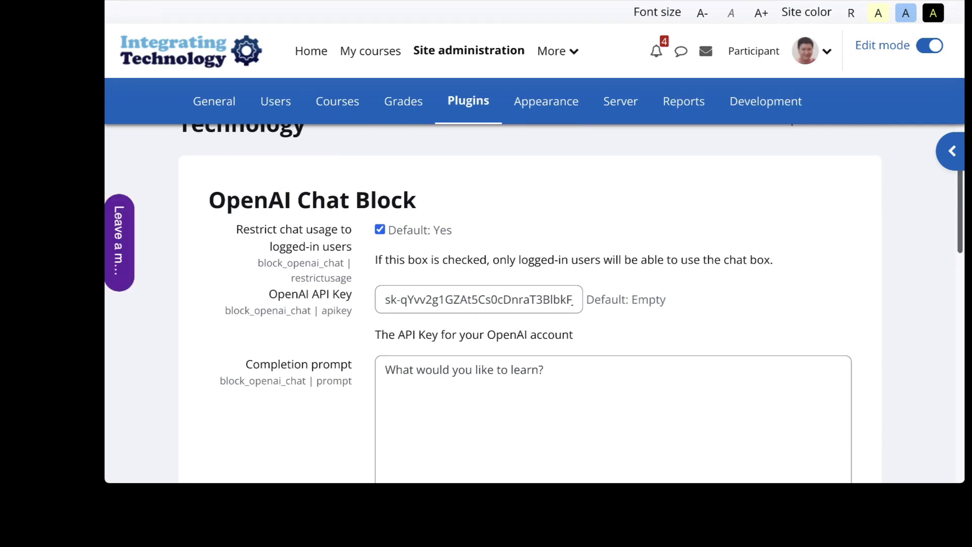
pyautogui.moveTo(385, 299); pyautogui.dragTo(574, 299)
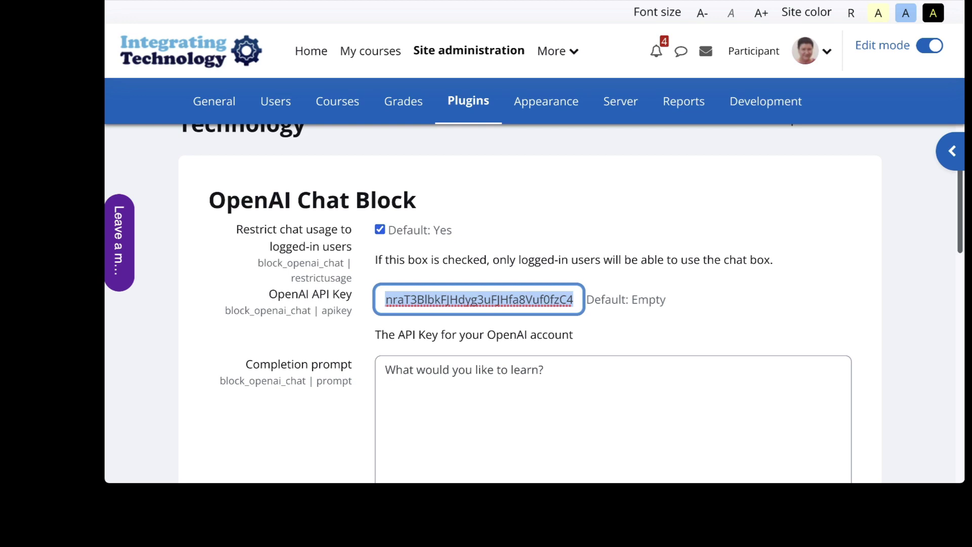
pyautogui.scroll(-4, 530, 303)
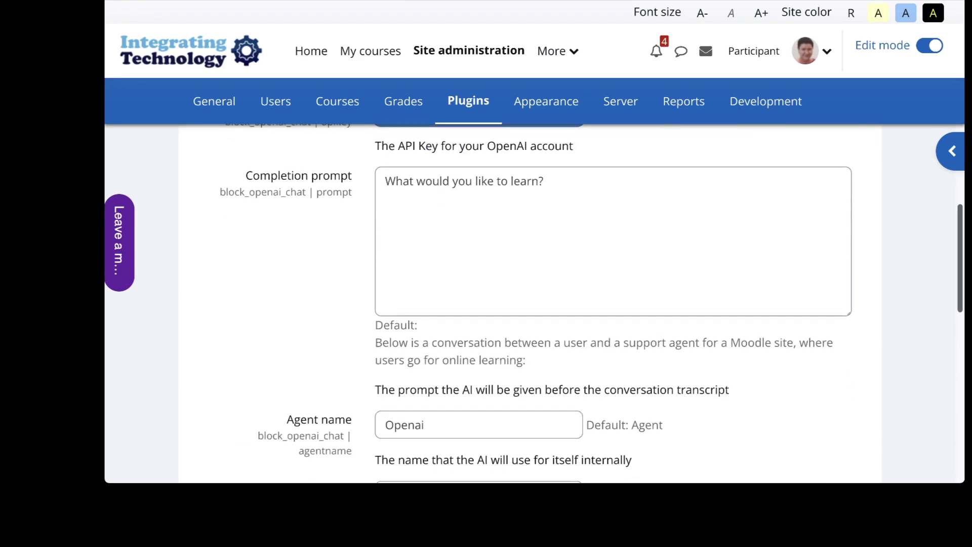
pyautogui.scroll(-3, 591, 304)
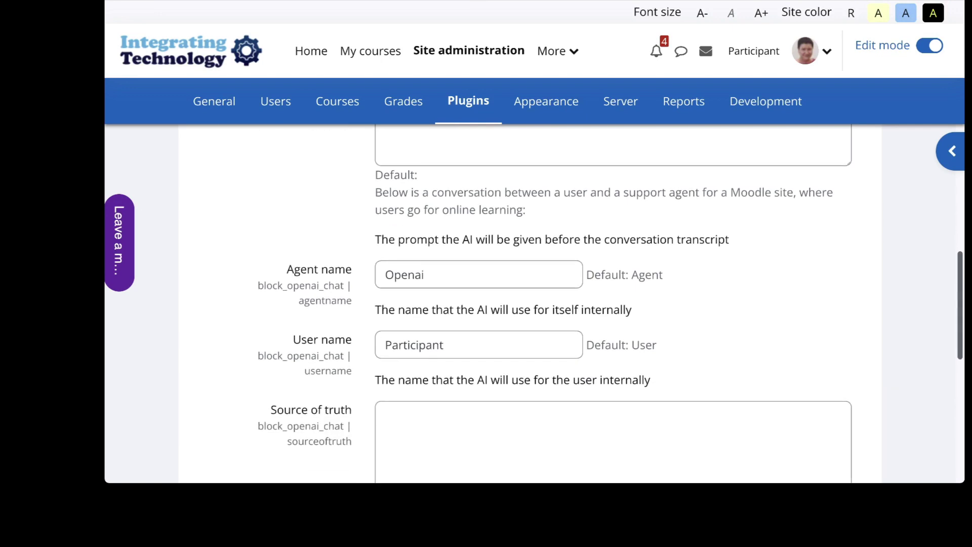
pyautogui.scroll(-1, 610, 281)
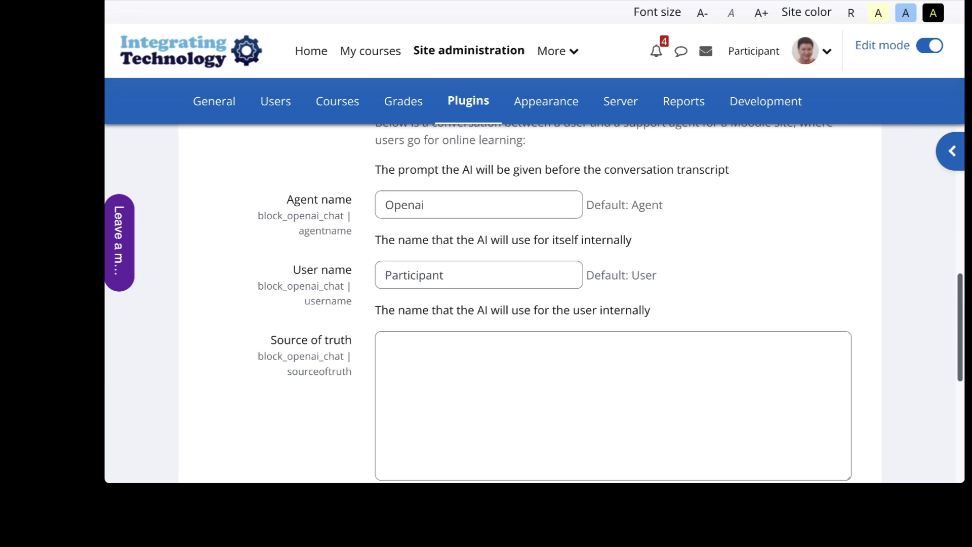
pyautogui.moveTo(414, 205)
pyautogui.mouseDown()
pyautogui.moveTo(424, 204)
pyautogui.moveTo(415, 205)
pyautogui.mouseUp()
pyautogui.press('BackSpace')
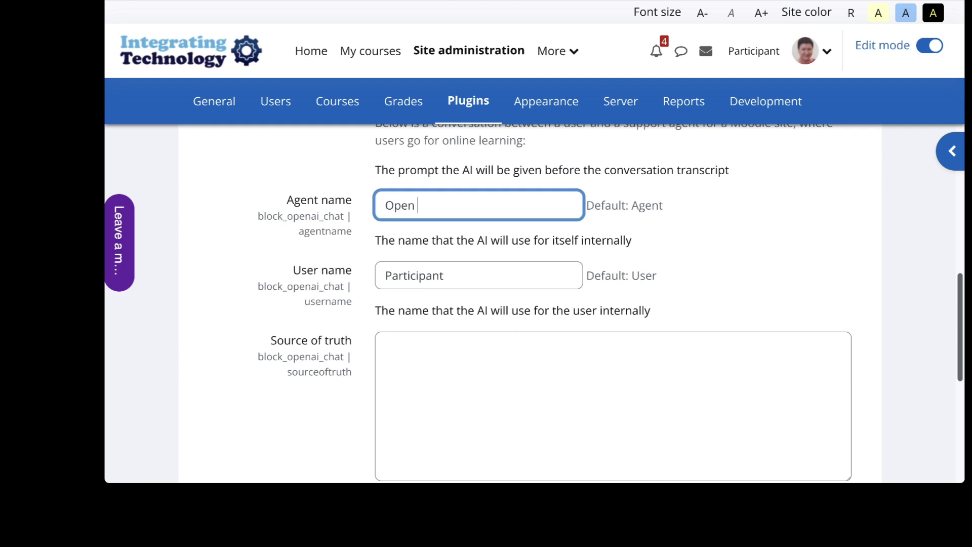
pyautogui.write('AI')
# Step: Review the block's user name, source of truth with its question-and-answer format, completion prompt, and logged-in user restriction settings
pyautogui.scroll(-1, 610, 303)
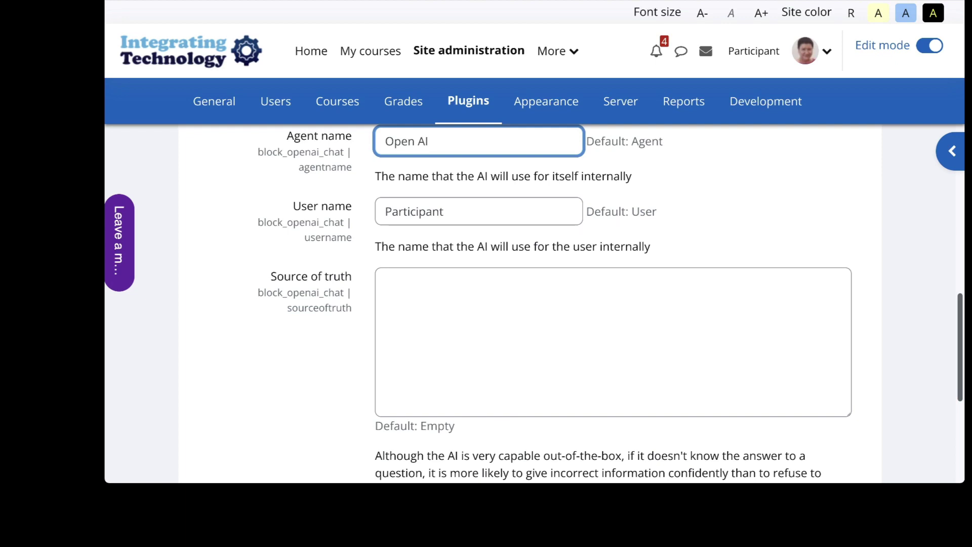
pyautogui.scroll(-2, 610, 303)
pyautogui.scroll(-1, 611, 303)
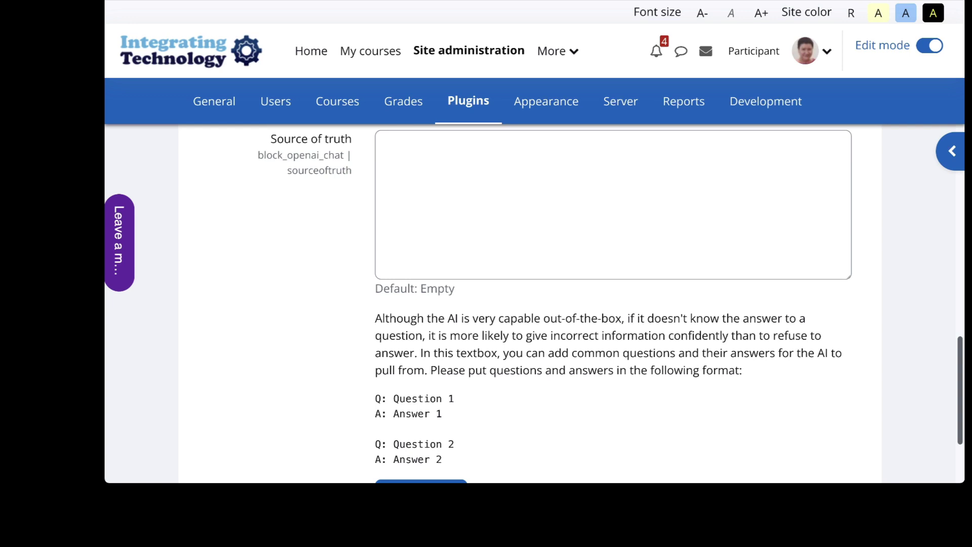
pyautogui.scroll(-1, 534, 299)
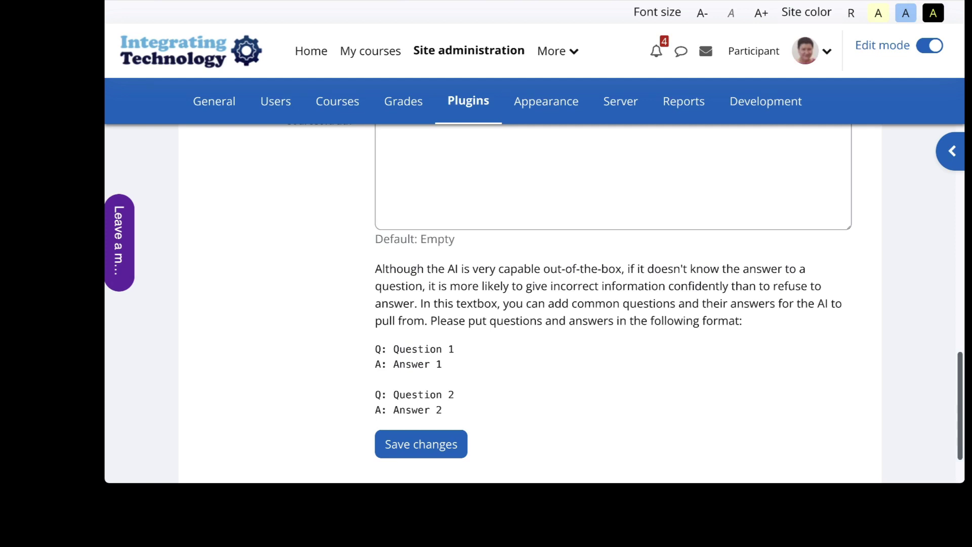
pyautogui.scroll(-1, 534, 299)
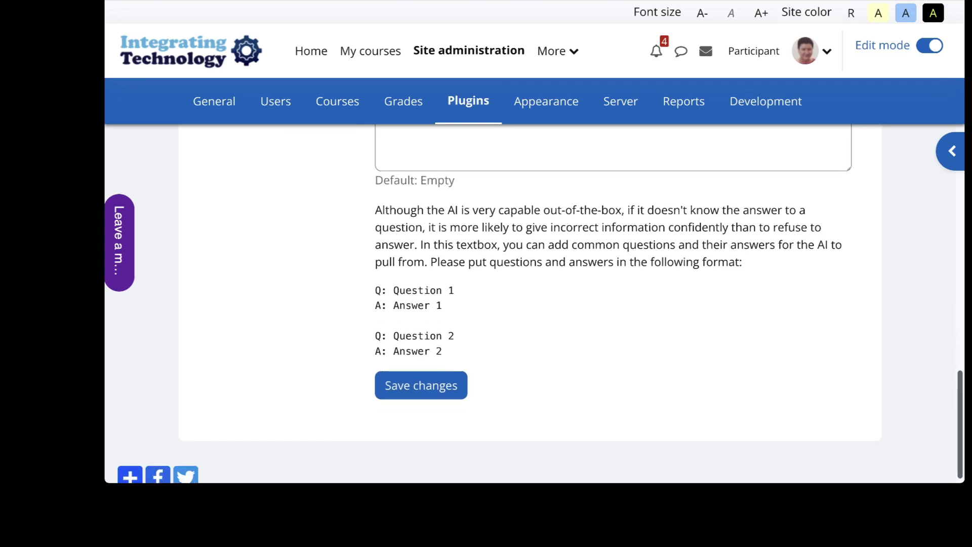
pyautogui.scroll(3, 533, 299)
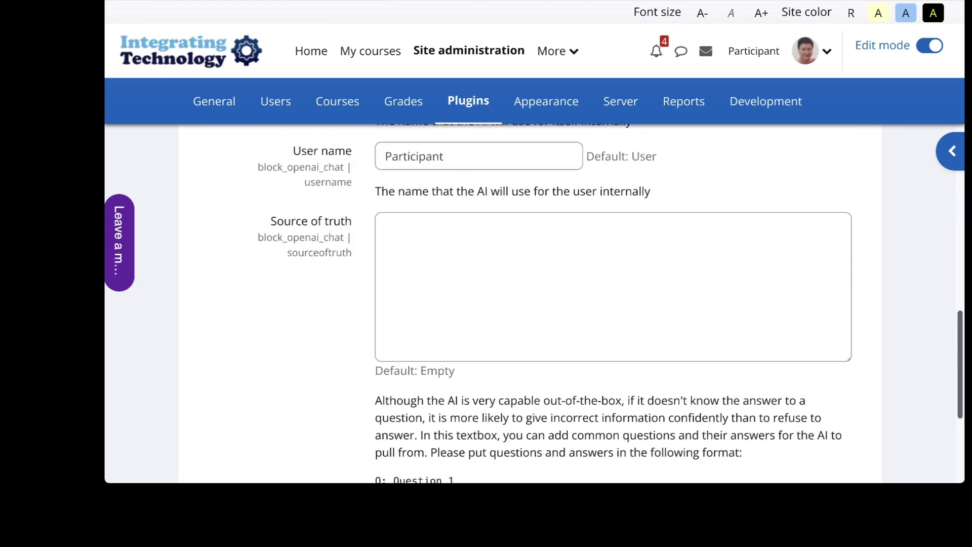
pyautogui.click(385, 226)
pyautogui.scroll(-4, 533, 299)
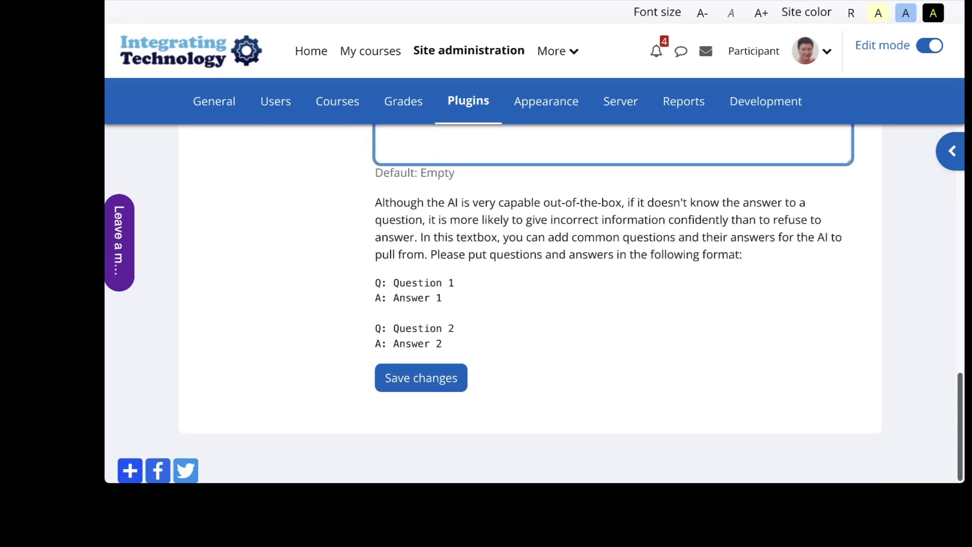
pyautogui.scroll(7, 540, 303)
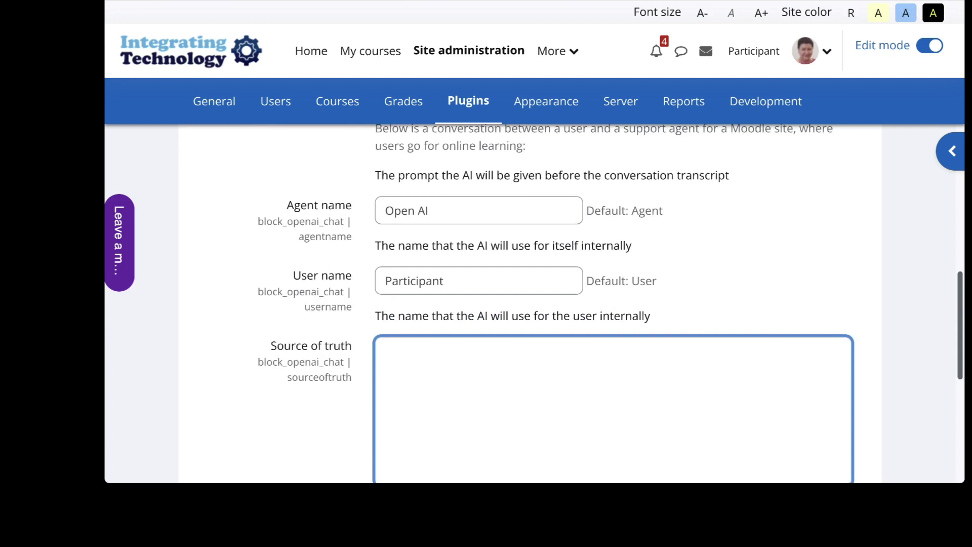
pyautogui.scroll(6, 540, 303)
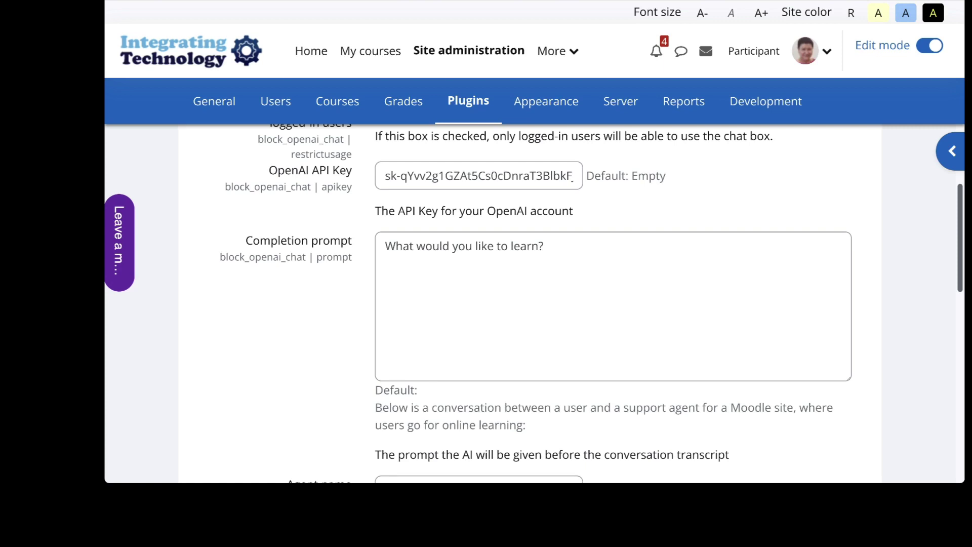
pyautogui.scroll(3, 539, 304)
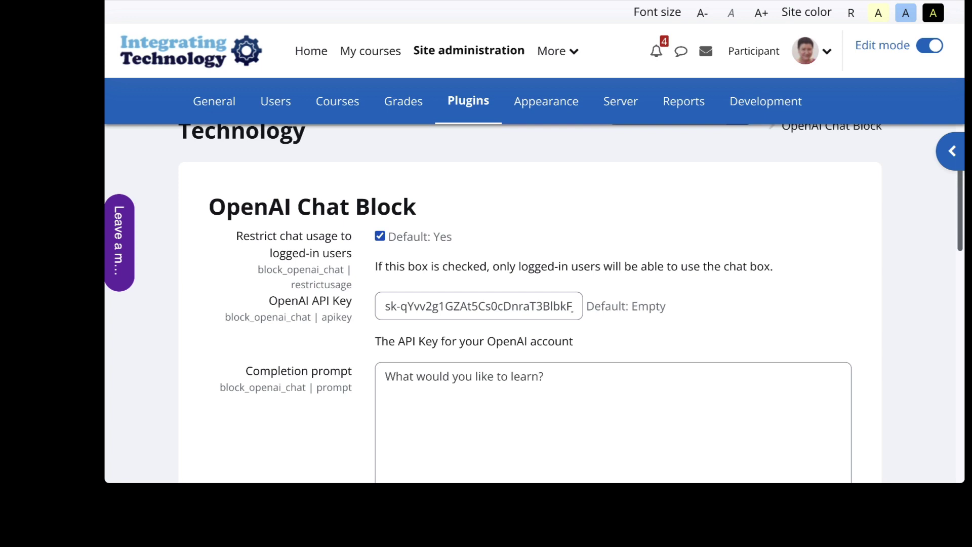
# Step: Turn off restricting chat usage to logged-in users and save the OpenAI Chat Block settings
pyautogui.click(380, 236)
pyautogui.scroll(-10, 539, 304)
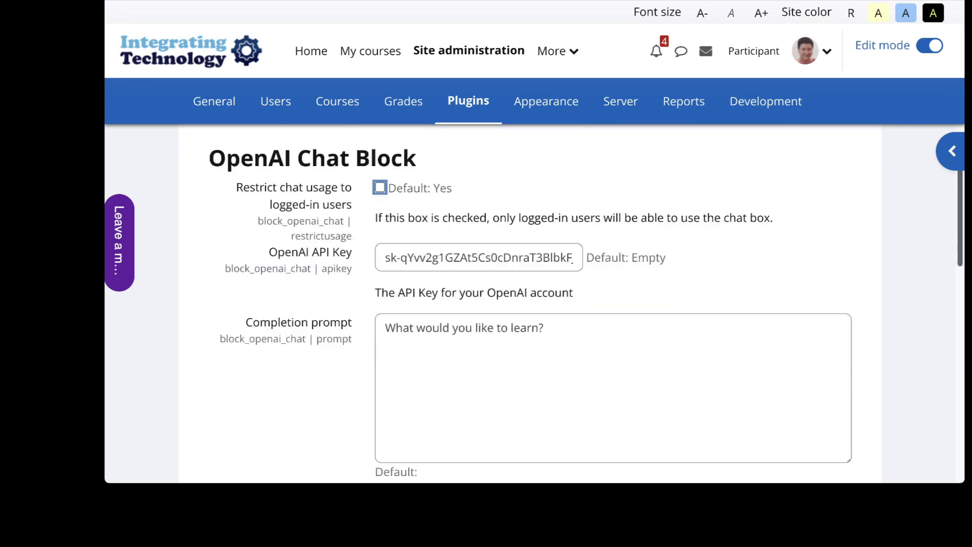
pyautogui.scroll(-2, 529, 304)
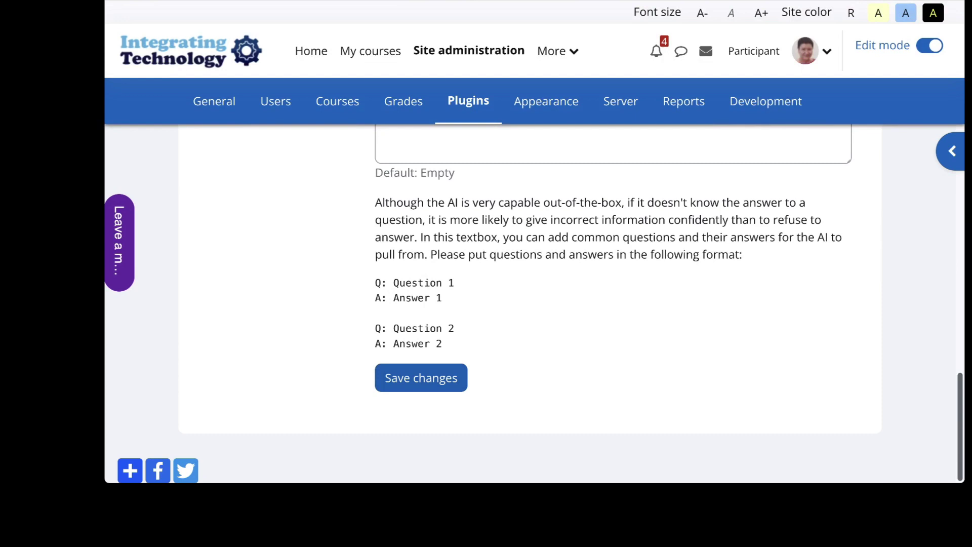
pyautogui.click(421, 378)
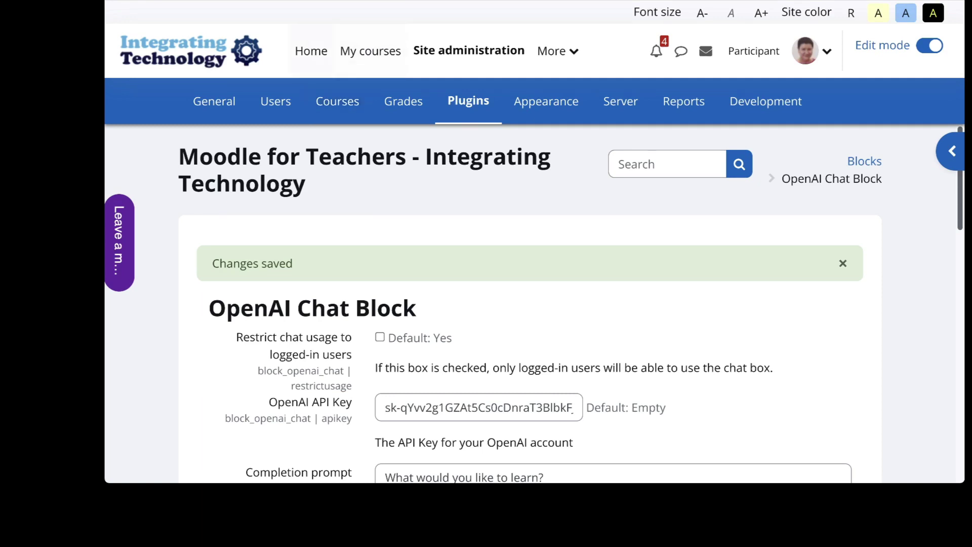
# Step: Go to the site home page and return from the Participant role to the normal role
pyautogui.click(311, 51)
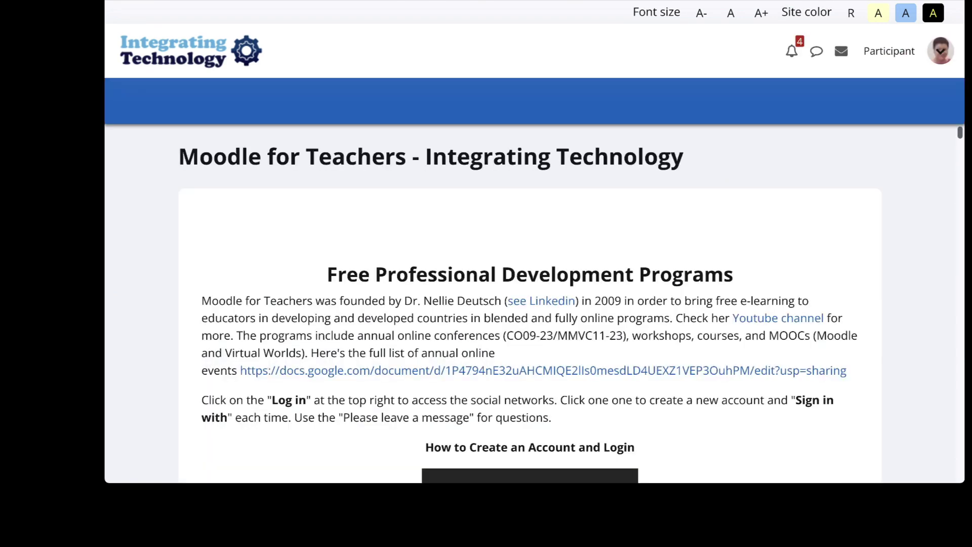
pyautogui.click(918, 51)
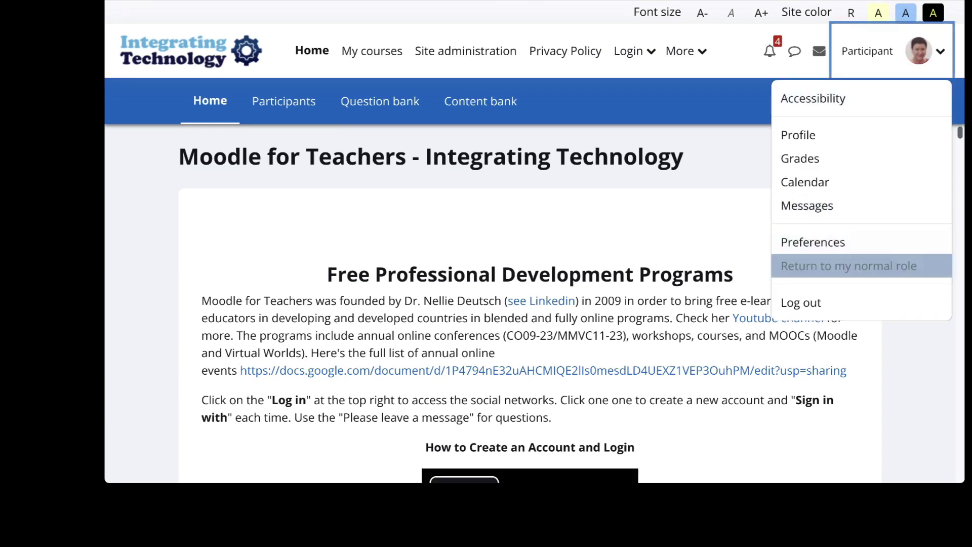
pyautogui.click(849, 266)
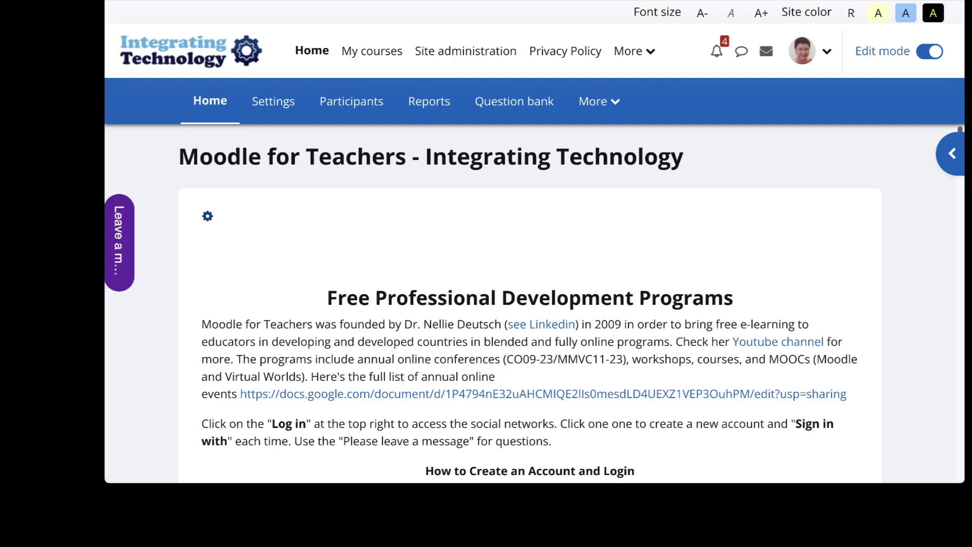
pyautogui.click(208, 216)
pyautogui.press('Return')
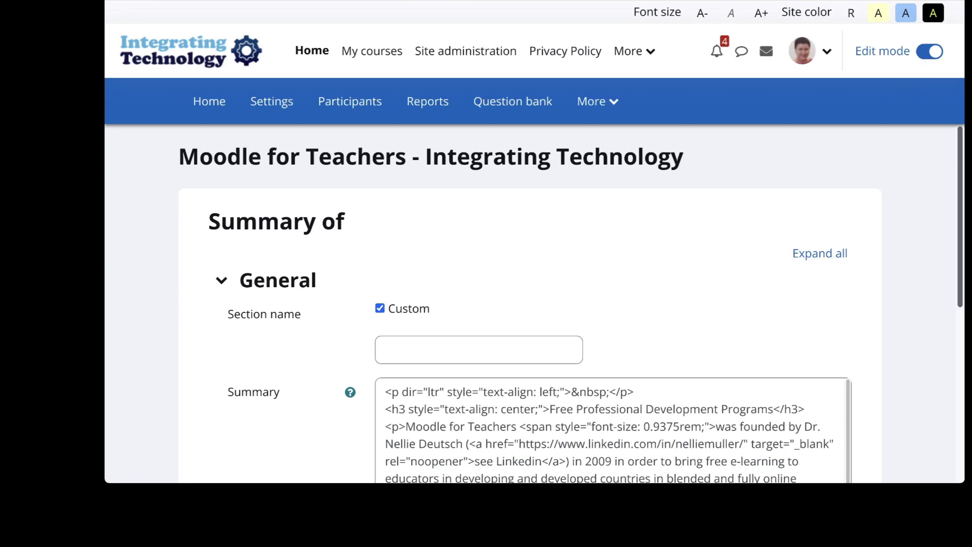
pyautogui.scroll(-3, 531, 304)
pyautogui.scroll(-2, 531, 303)
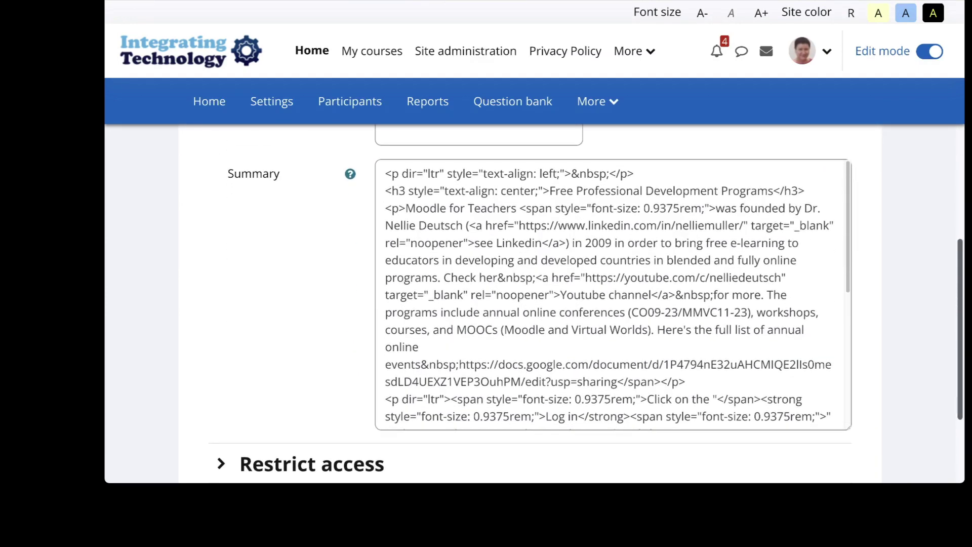
pyautogui.scroll(-5, 613, 294)
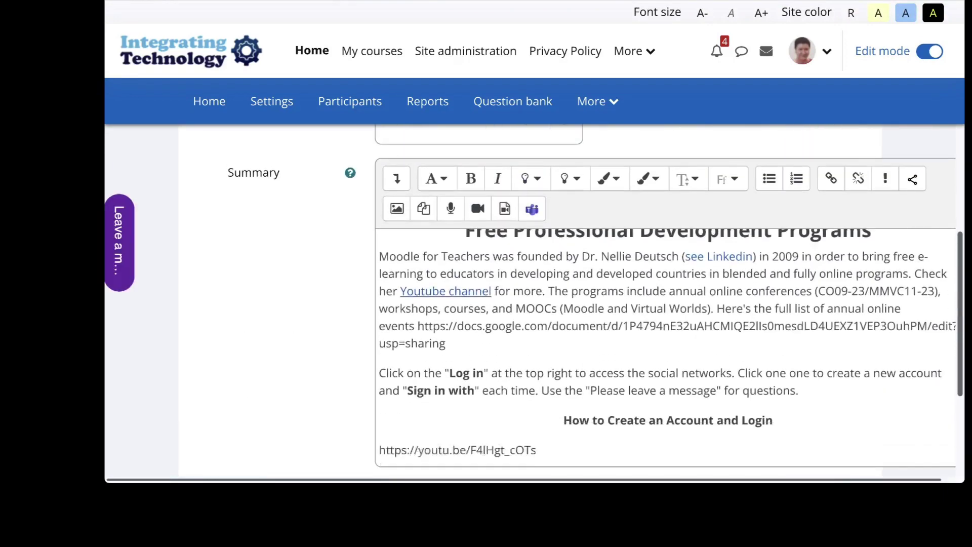
pyautogui.scroll(-2, 665, 344)
pyautogui.scroll(8, 665, 344)
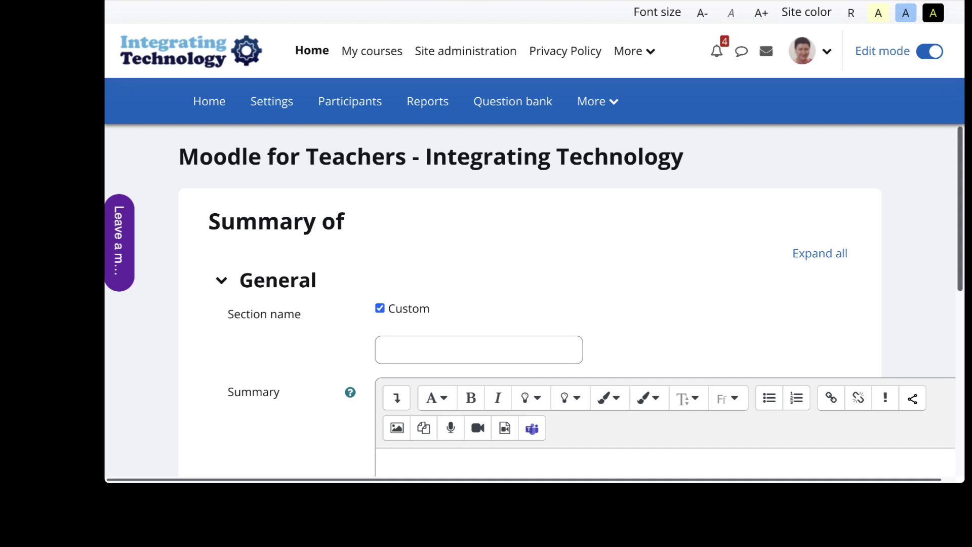
pyautogui.click(210, 101)
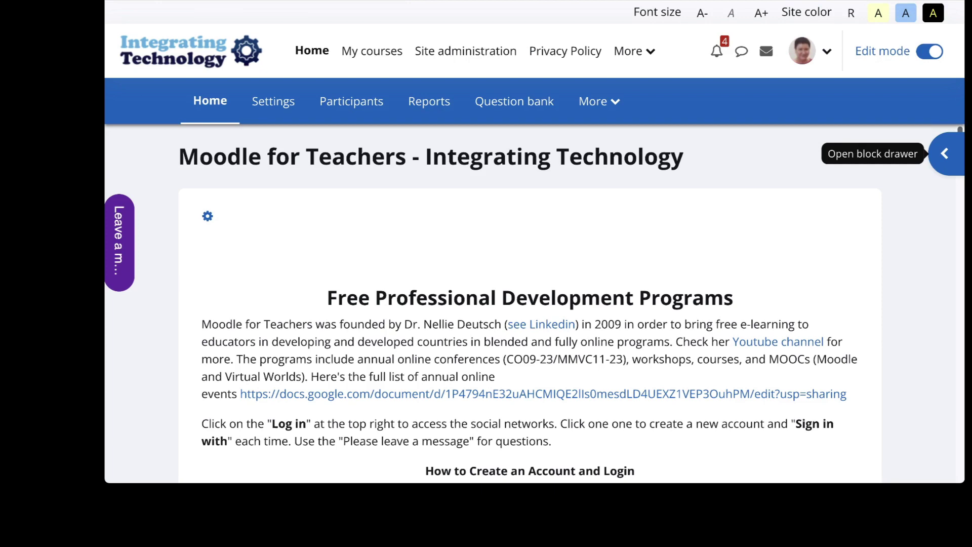
# Step: Open the block drawer on the site home page and add the OpenAI Chat Block to it
pyautogui.click(945, 154)
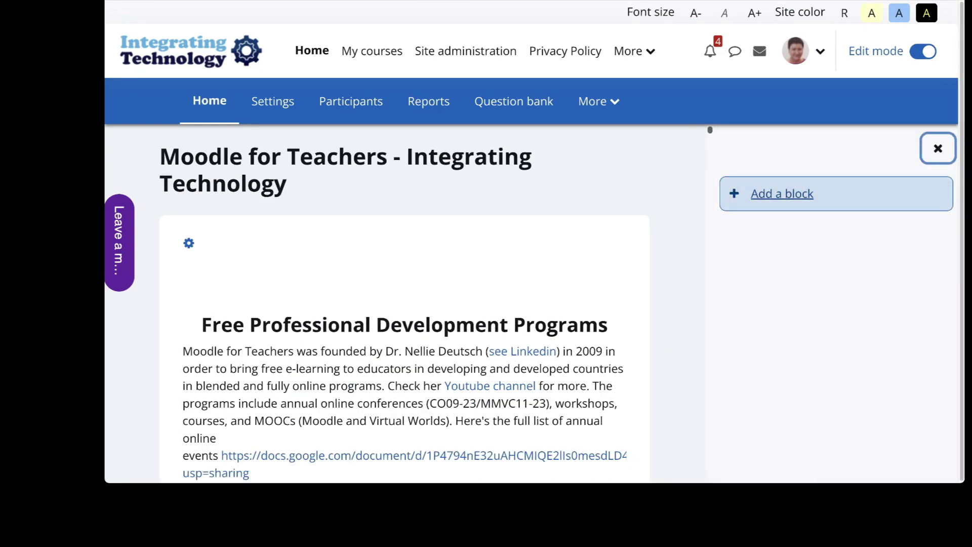
pyautogui.click(782, 193)
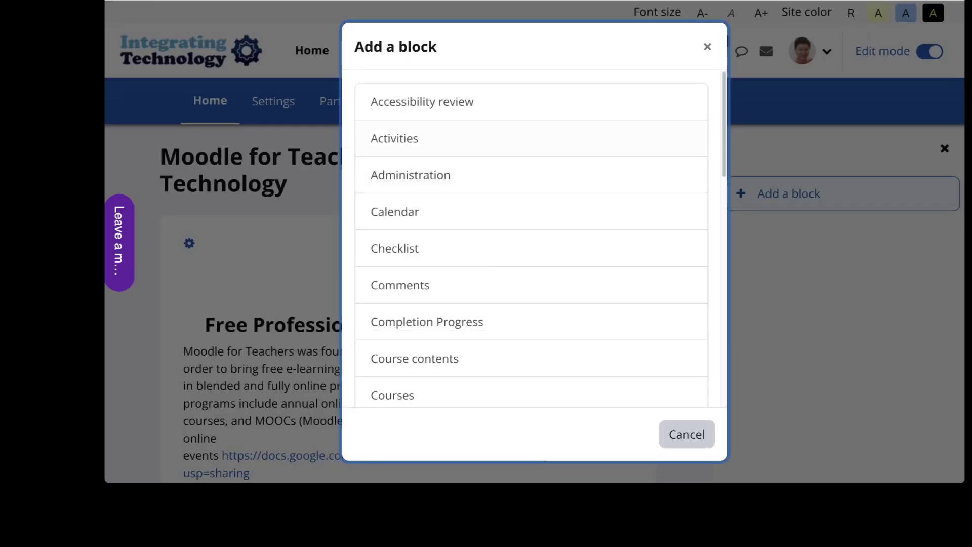
pyautogui.scroll(-10, 532, 177)
pyautogui.scroll(-3, 532, 329)
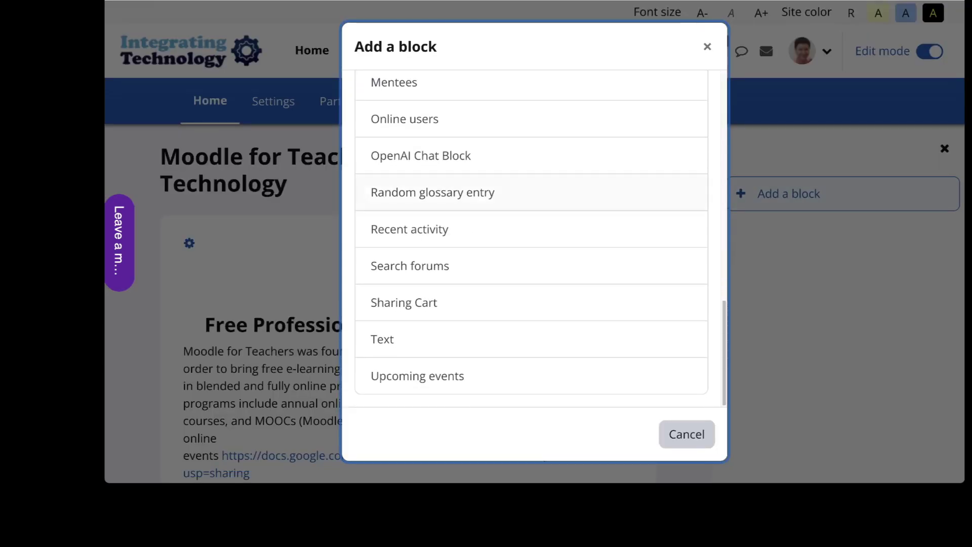
pyautogui.scroll(3, 532, 329)
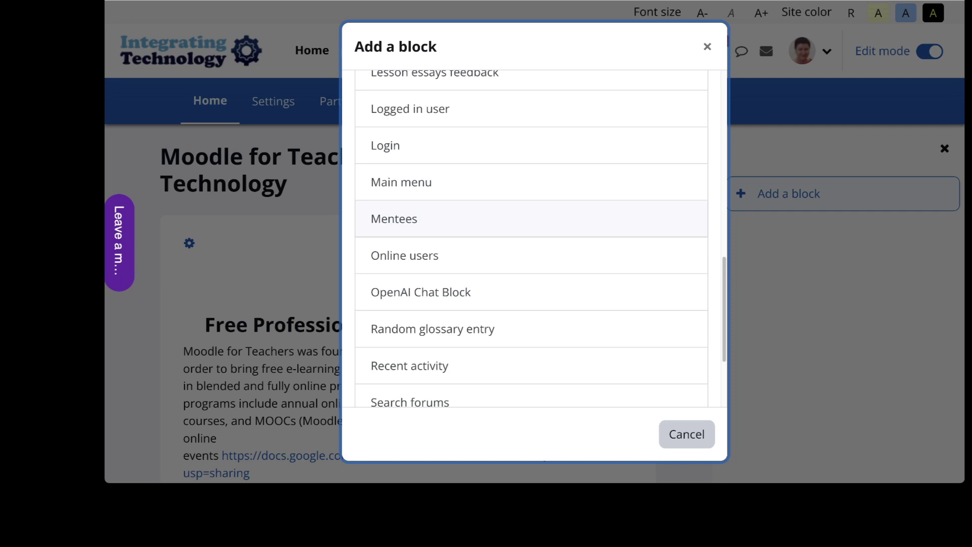
pyautogui.click(420, 292)
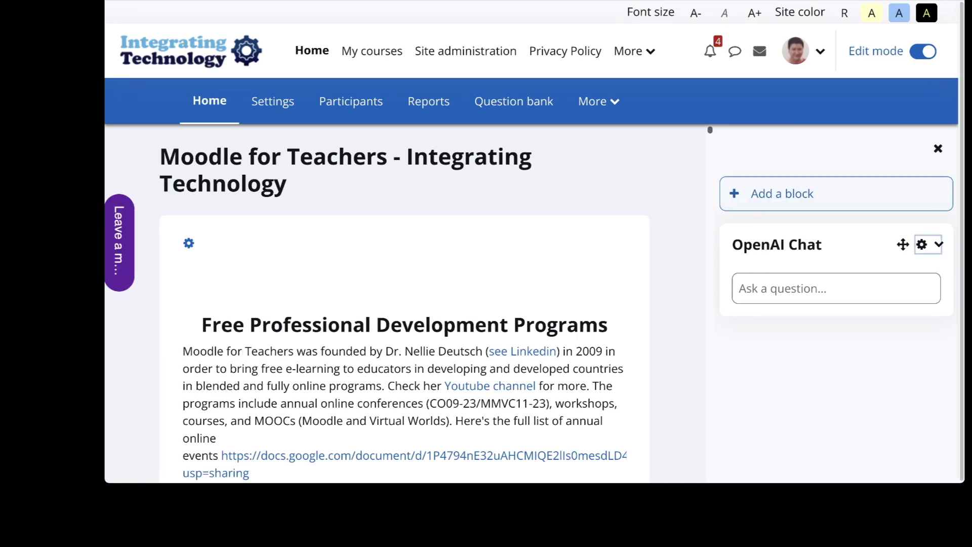
# Step: Delete the OpenAI Chat block from the site home page and confirm the deletion
pyautogui.click(928, 245)
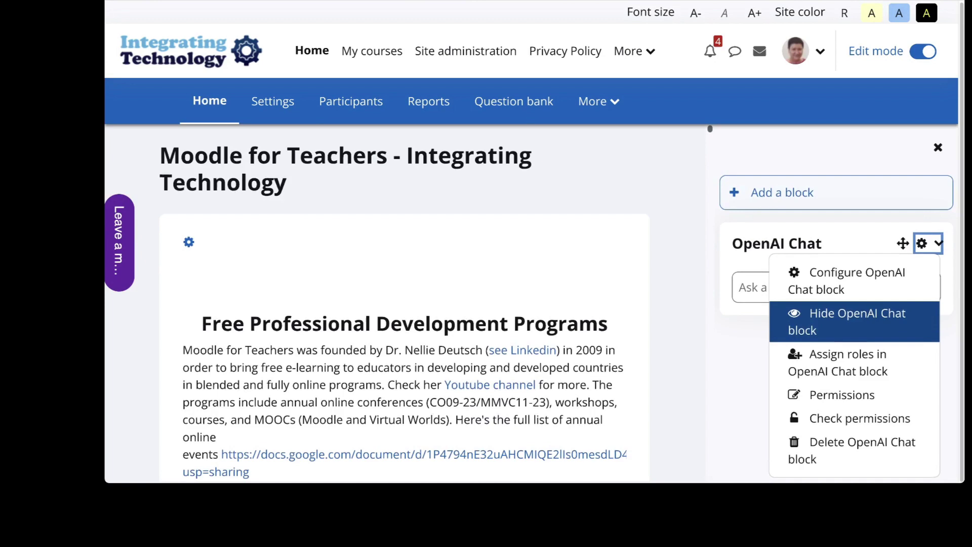
pyautogui.press('Down')
pyautogui.press('Down')
pyautogui.press('Down')
pyautogui.press('Down')
pyautogui.press('Return')
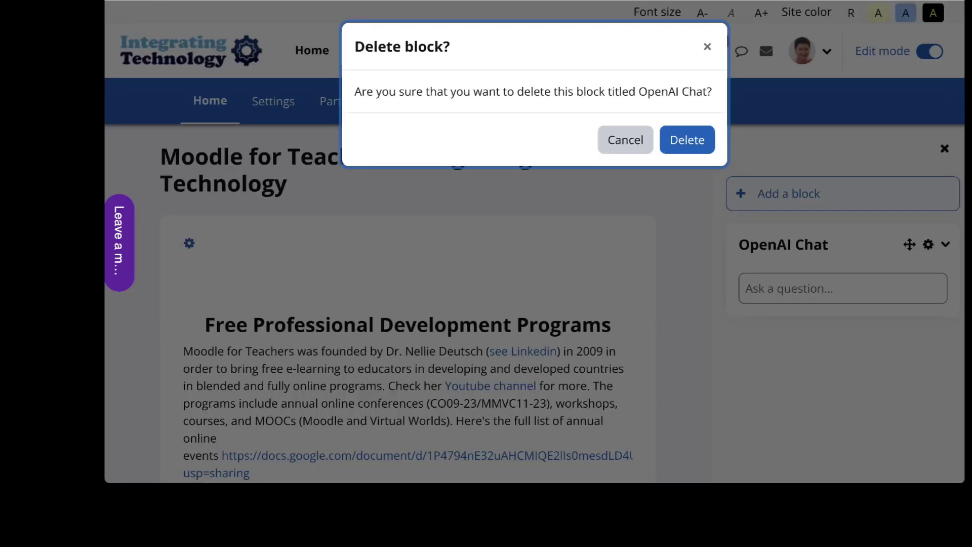
pyautogui.press('space')
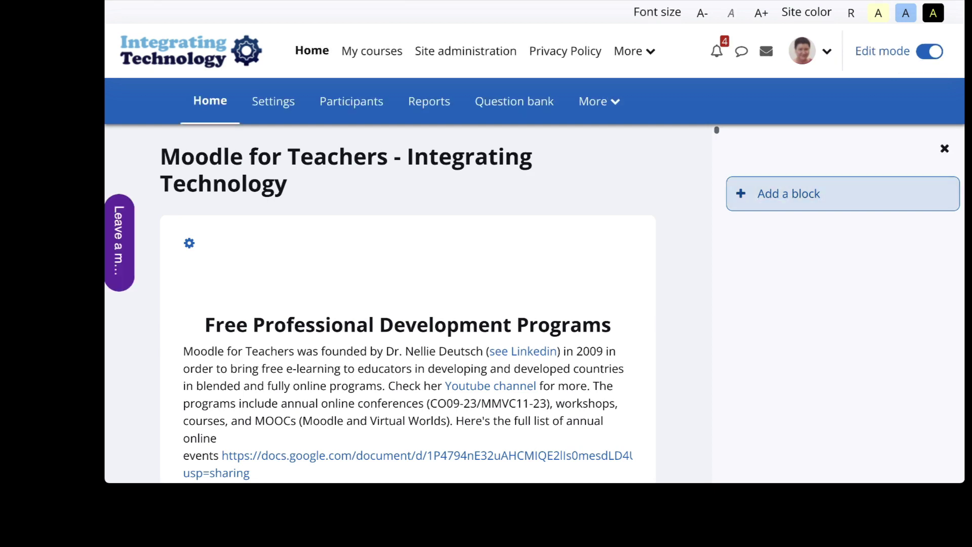
# Step: Add a new OpenAI Chat Block to the site home page's block drawer
pyautogui.scroll(-2, 407, 304)
pyautogui.scroll(2, 408, 304)
pyautogui.click(789, 194)
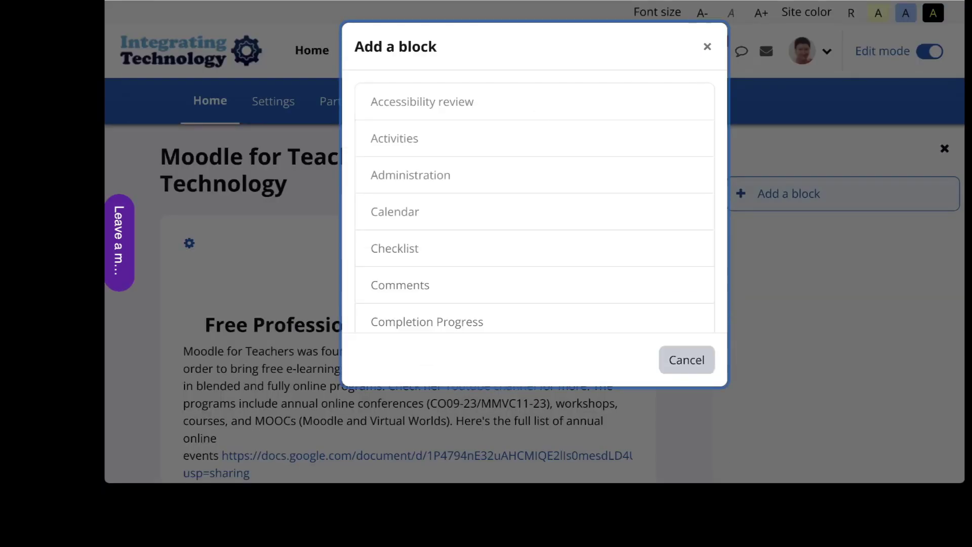
pyautogui.scroll(-6, 532, 238)
pyautogui.scroll(-5, 532, 302)
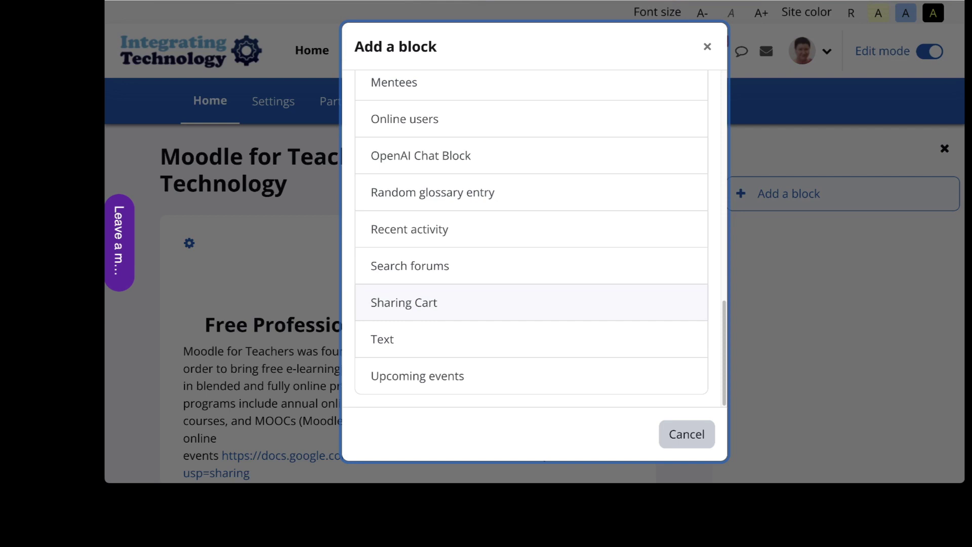
pyautogui.click(421, 155)
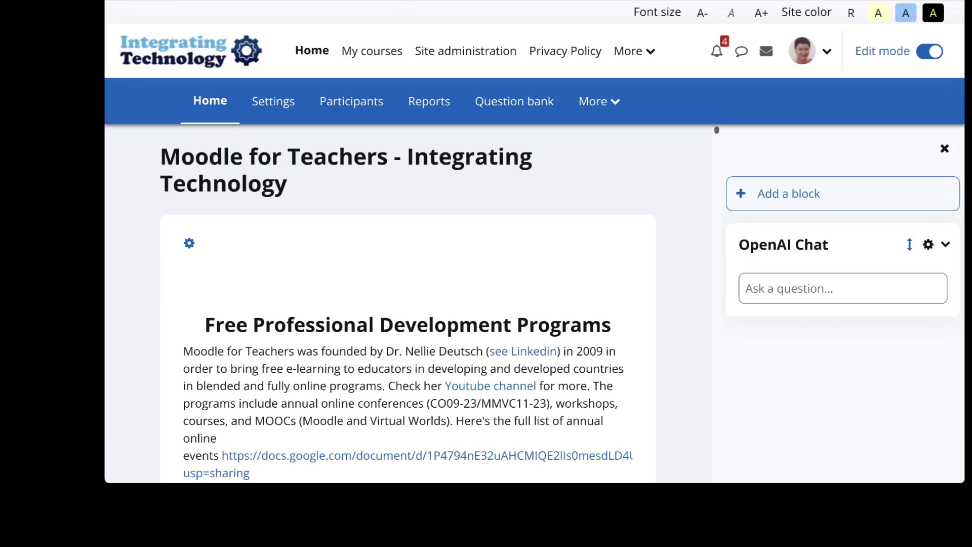
# Step: Open the OpenAI Chat block's configuration and set its default region to [[region-content]] under where the block appears
pyautogui.click(928, 245)
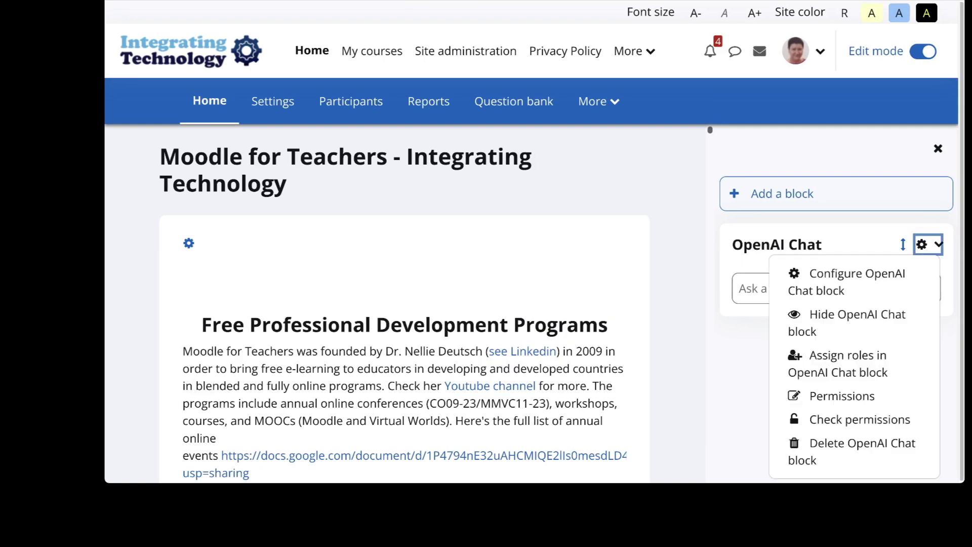
pyautogui.press('Down')
pyautogui.press('Escape')
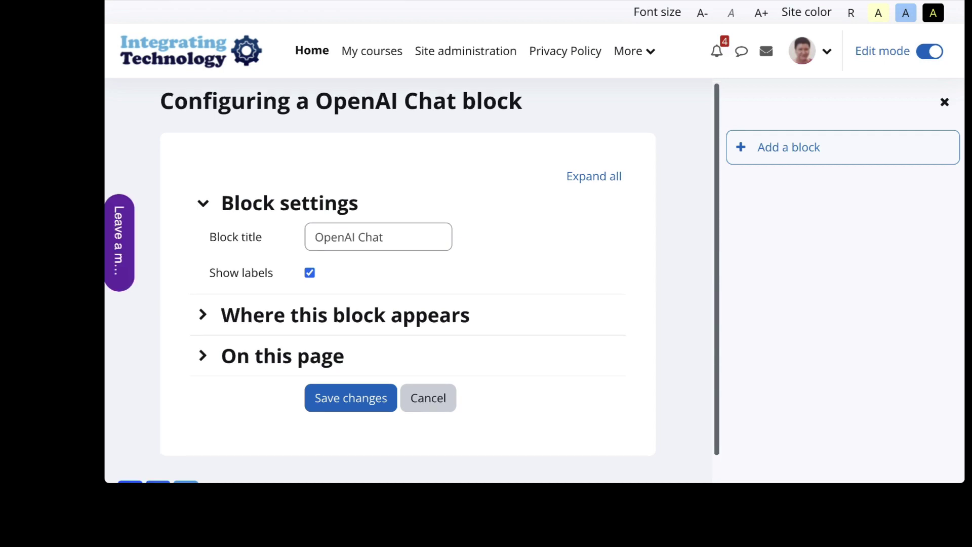
pyautogui.scroll(-1, 407, 281)
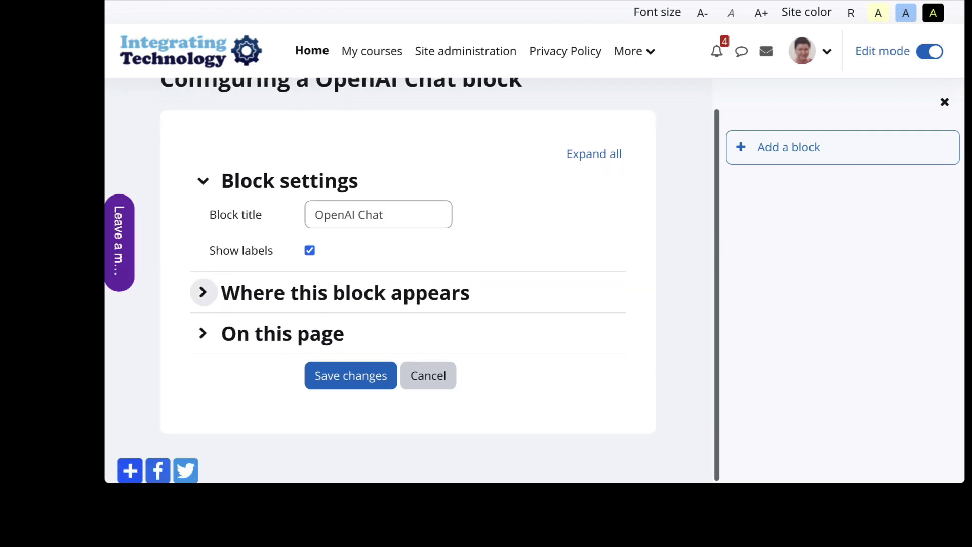
pyautogui.click(203, 293)
pyautogui.scroll(-1, 202, 292)
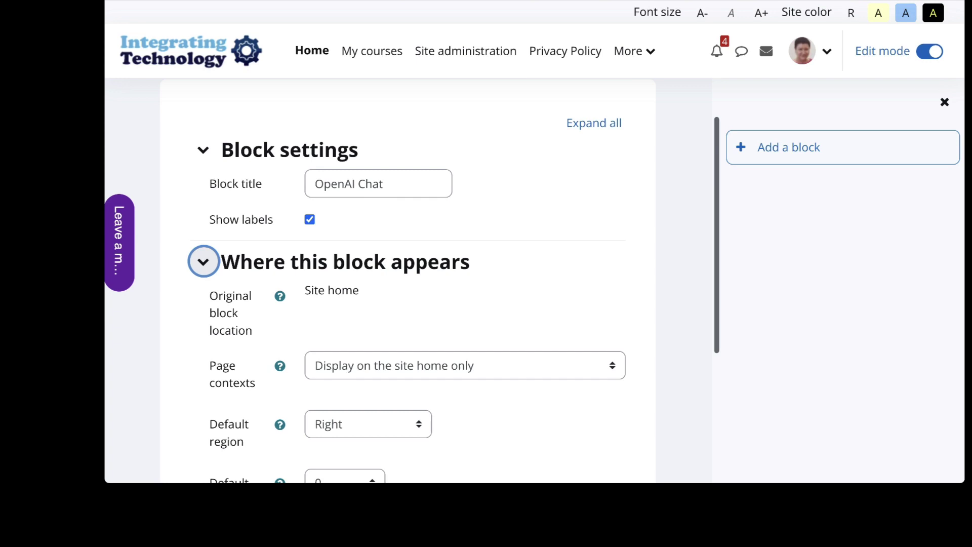
pyautogui.scroll(-3, 408, 279)
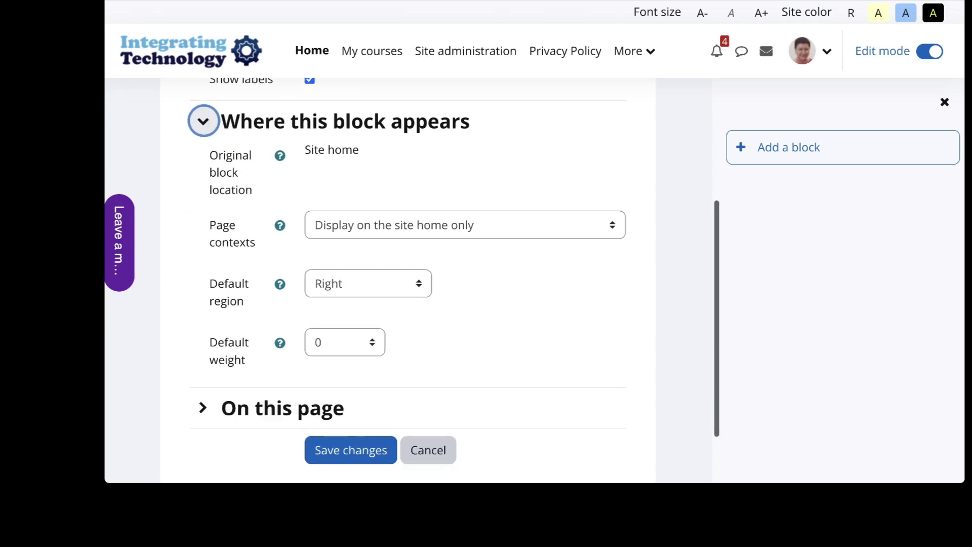
pyautogui.click(367, 283)
pyautogui.click(361, 283)
pyautogui.scroll(-2, 408, 279)
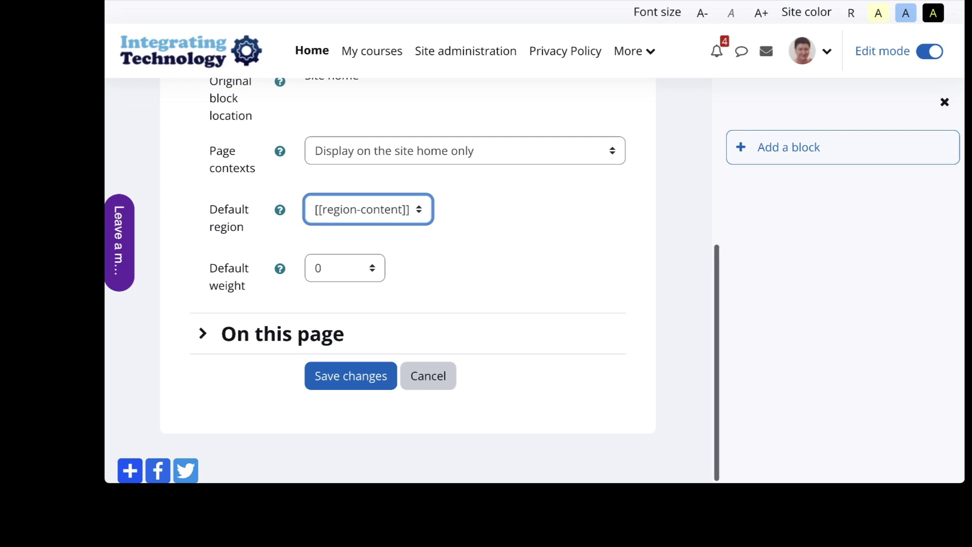
# Step: Set the OpenAI Chat block's region on this page to [[region-content]] and save the changes
pyautogui.click(203, 333)
pyautogui.scroll(-2, 407, 278)
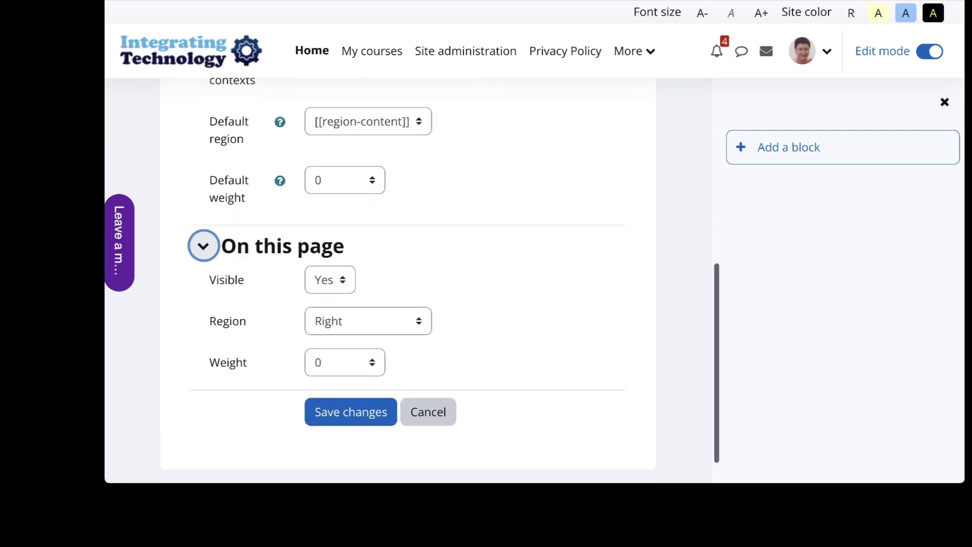
pyautogui.click(368, 321)
pyautogui.click(362, 321)
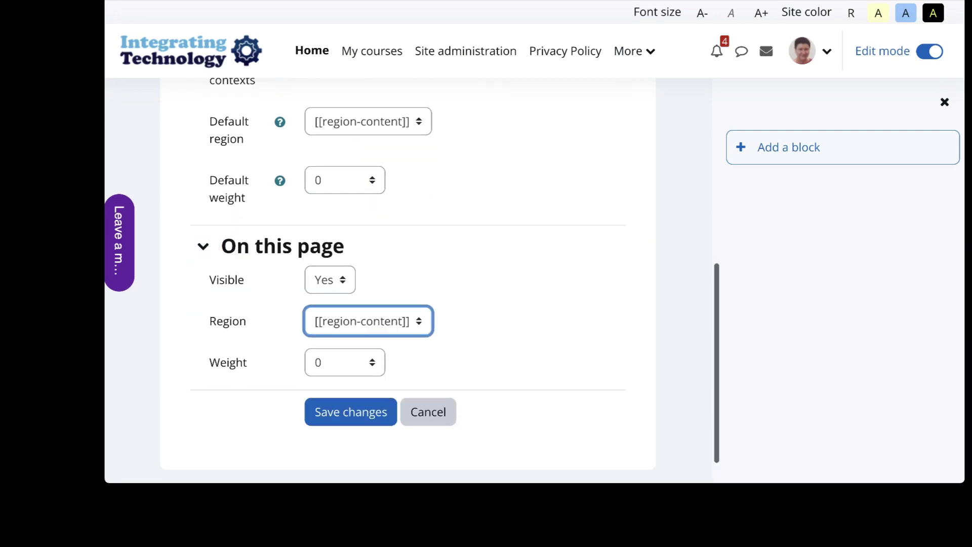
pyautogui.click(351, 412)
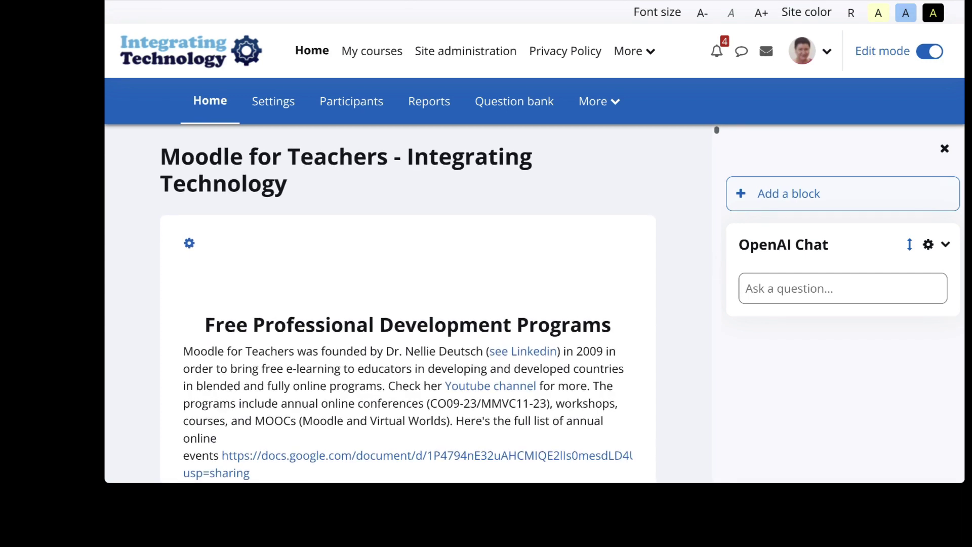
# Step: Check the home page content for the OpenAI Chat block and view the block's available actions
pyautogui.scroll(-15, 408, 304)
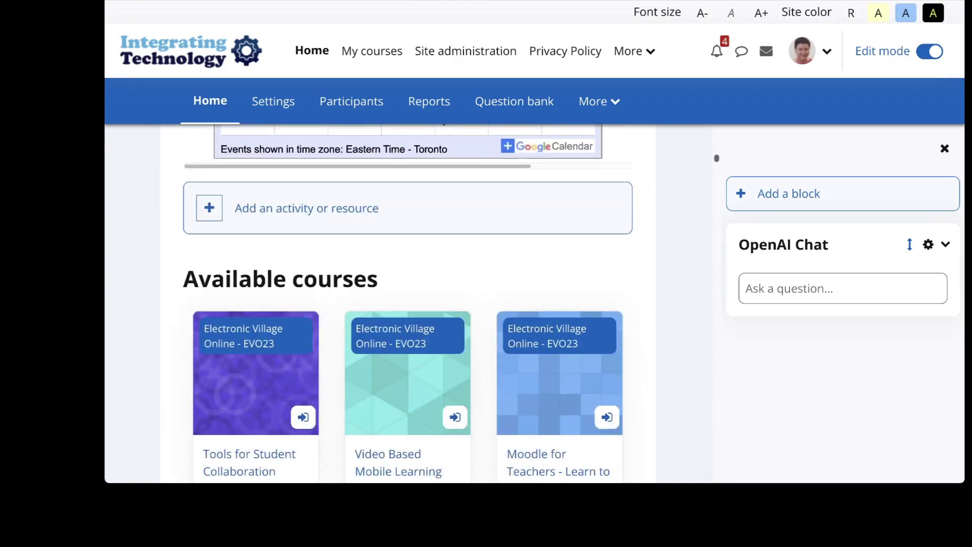
pyautogui.scroll(-2, 409, 303)
pyautogui.scroll(5, 408, 304)
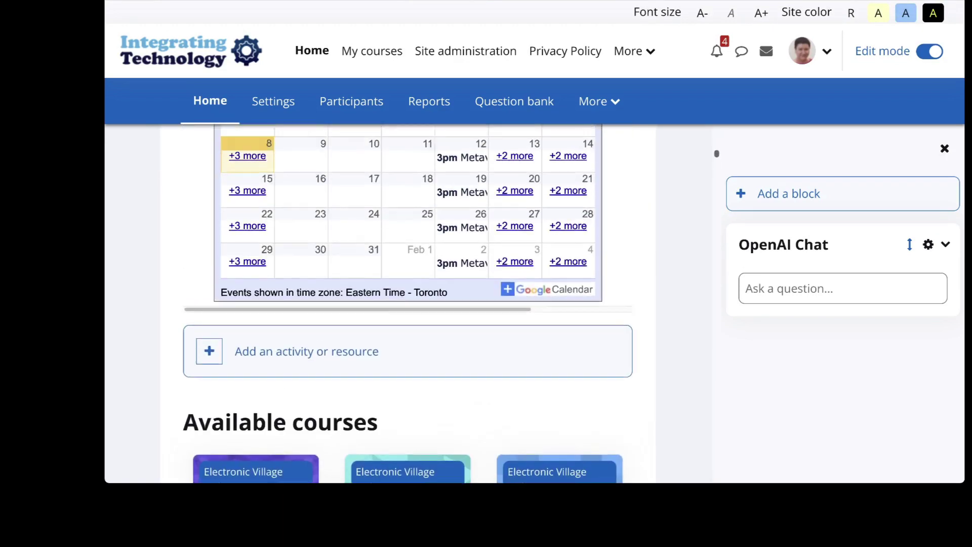
pyautogui.scroll(10, 408, 304)
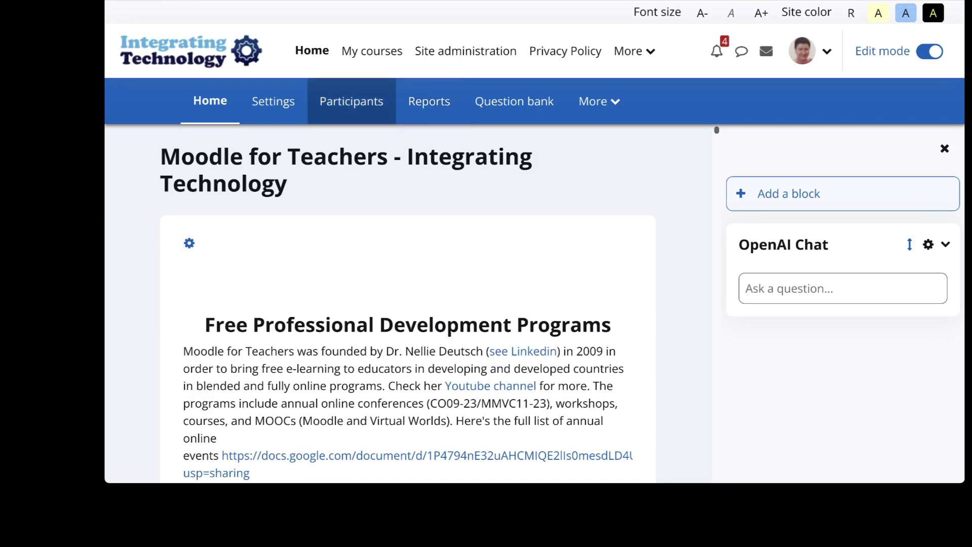
pyautogui.click(928, 244)
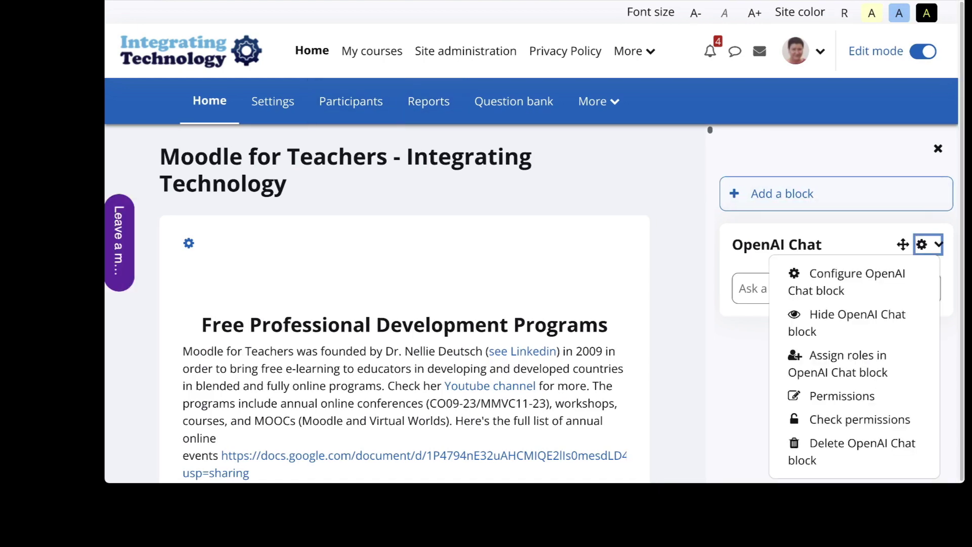
pyautogui.press('Down')
pyautogui.press('Down')
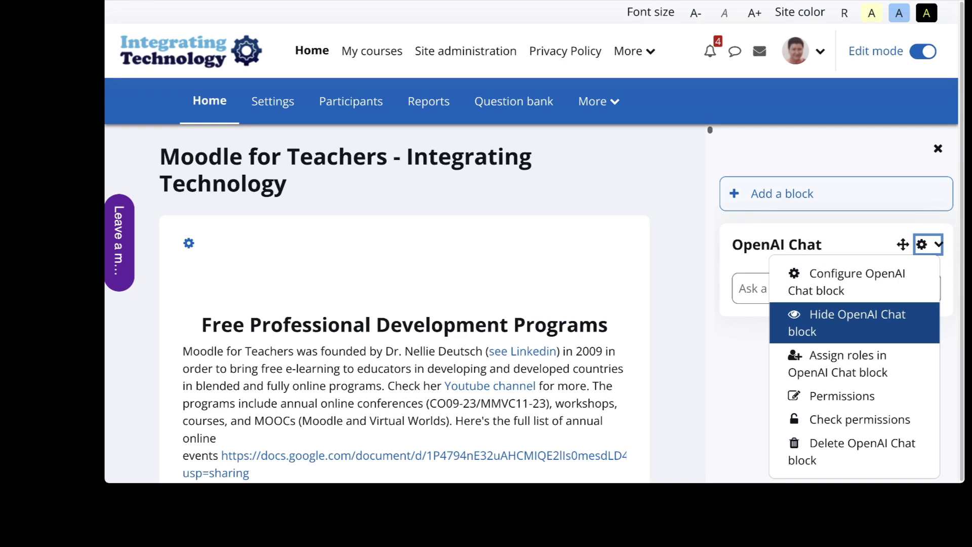
pyautogui.press('Up')
pyautogui.press('Up')
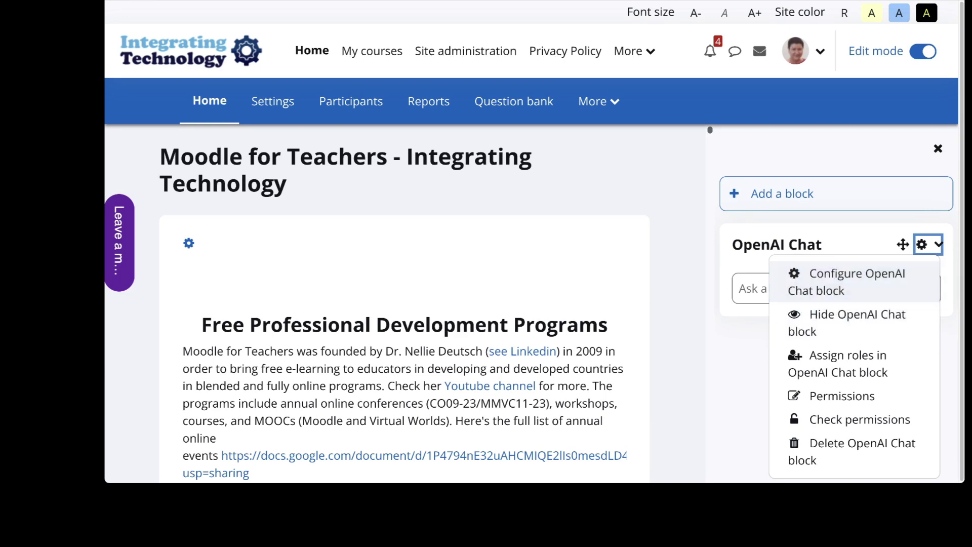
pyautogui.press('Escape')
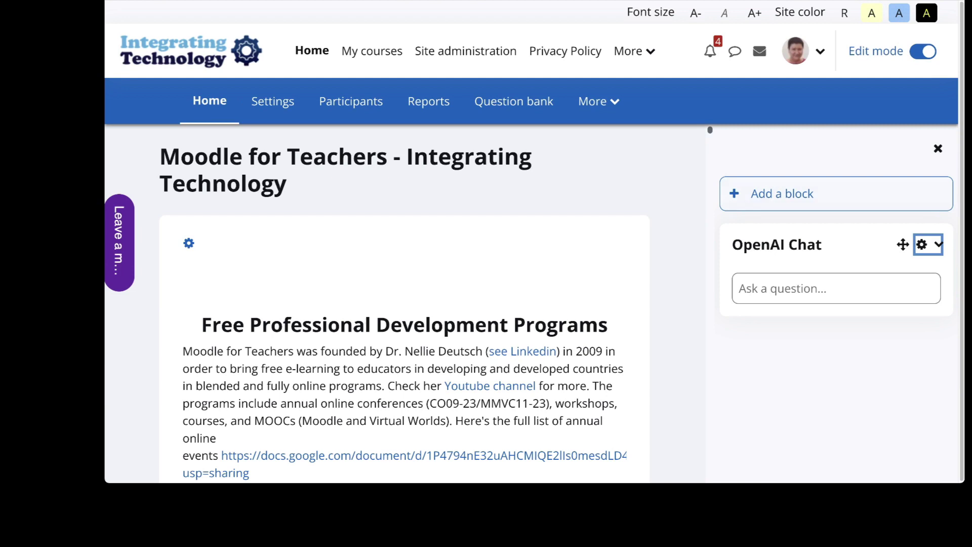
# Step: Turn off edit mode and collapse and reopen the block drawer to check how the OpenAI Chat block appears
pyautogui.click(923, 51)
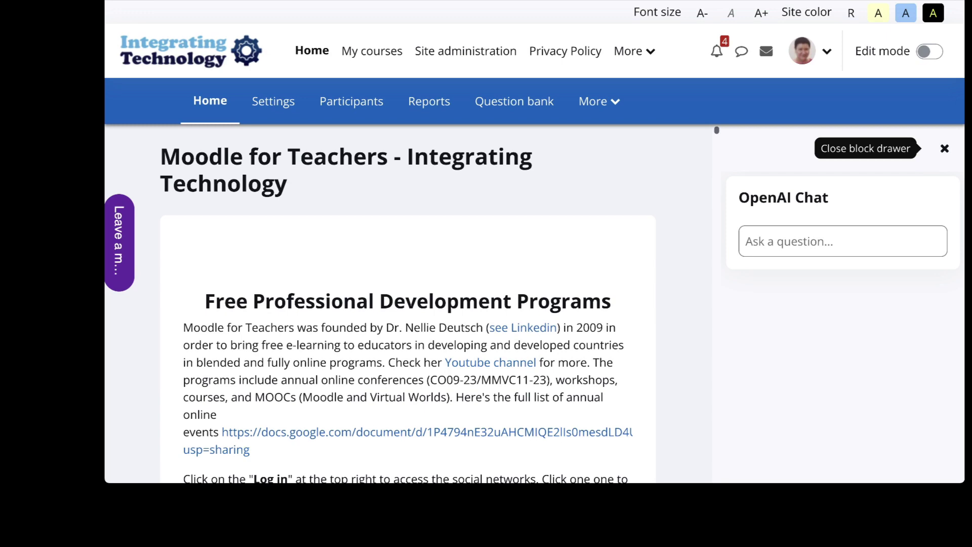
pyautogui.click(943, 148)
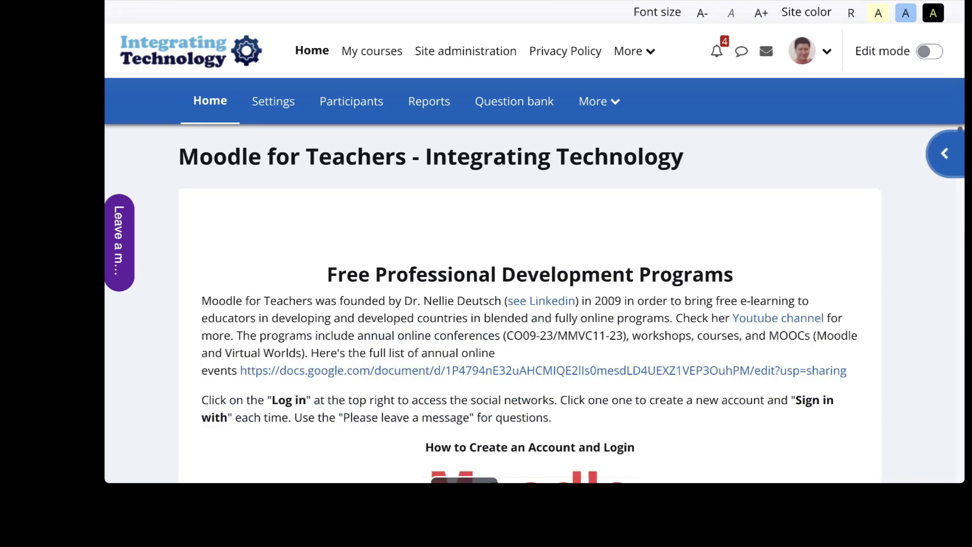
pyautogui.press('Return')
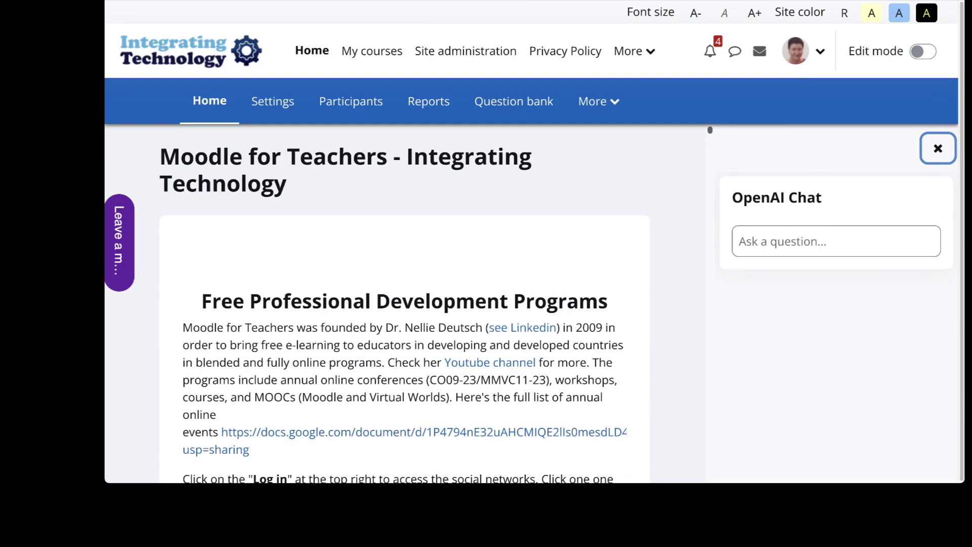
# Step: Turn on edit mode and delete the OpenAI Chat block from the site home page
pyautogui.hotkey('shift', 'Tab')
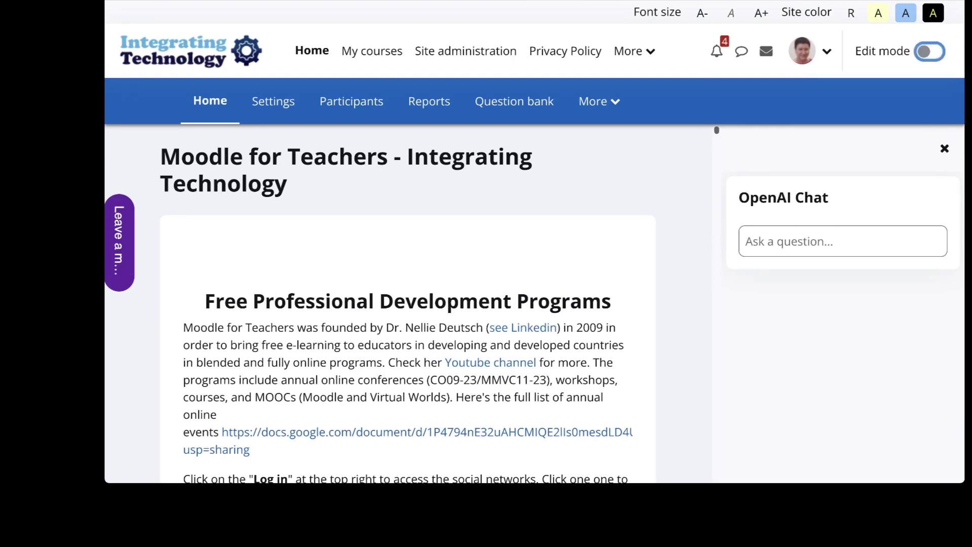
pyautogui.press('space')
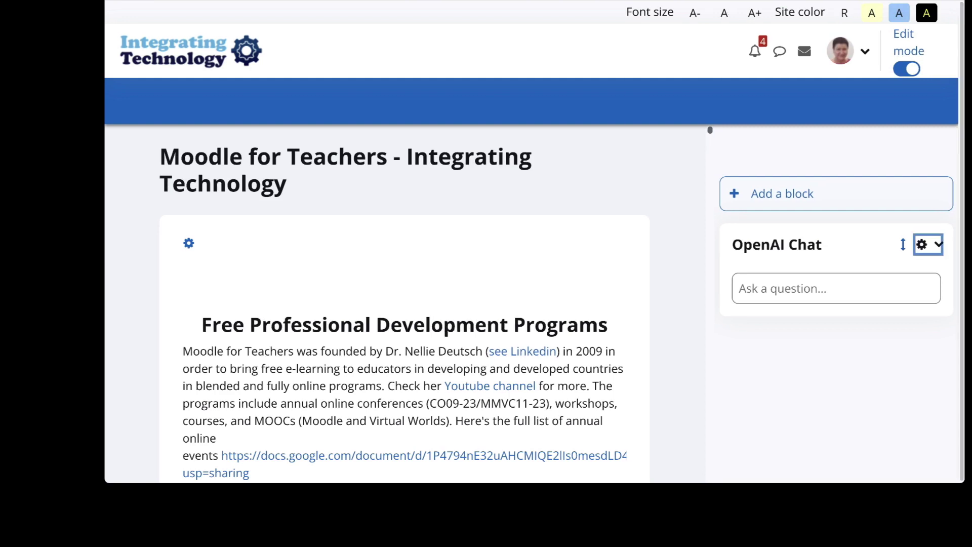
pyautogui.press('Return')
pyautogui.press('Down')
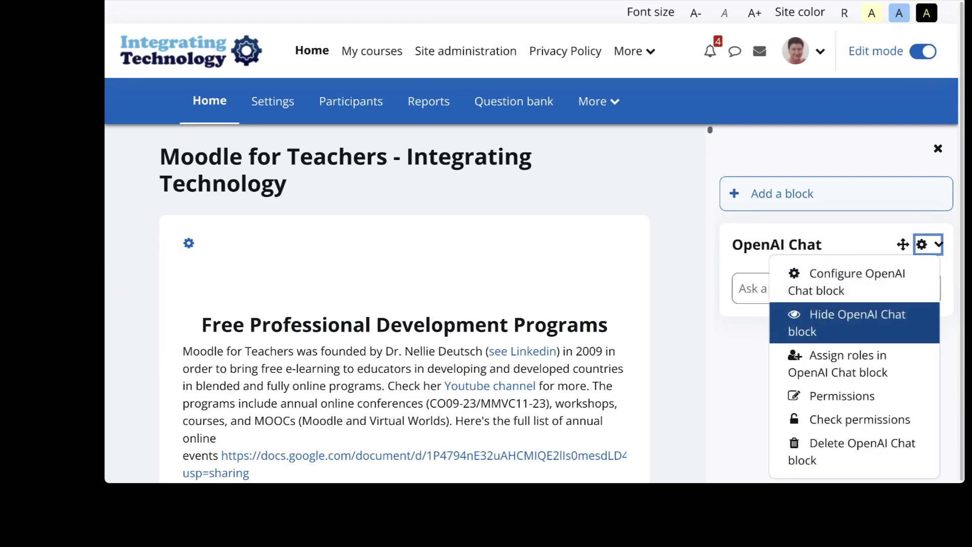
pyautogui.press('Down')
pyautogui.press('Down')
pyautogui.press('Down')
pyautogui.press('Down')
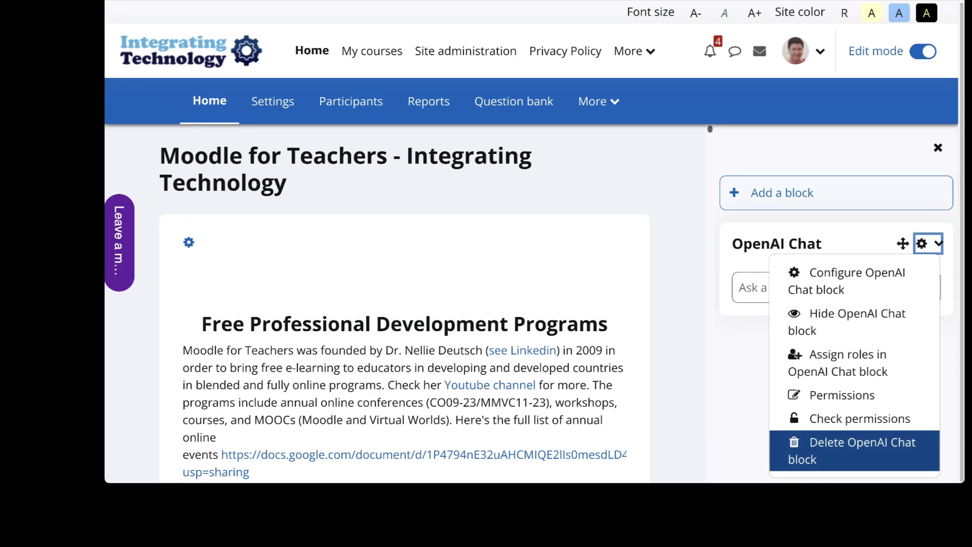
pyautogui.press('Return')
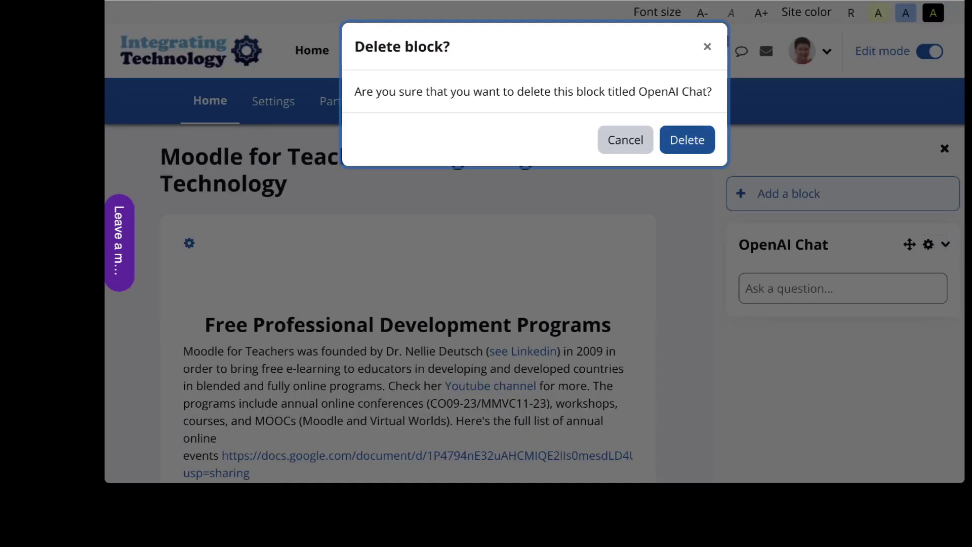
pyautogui.press('Return')
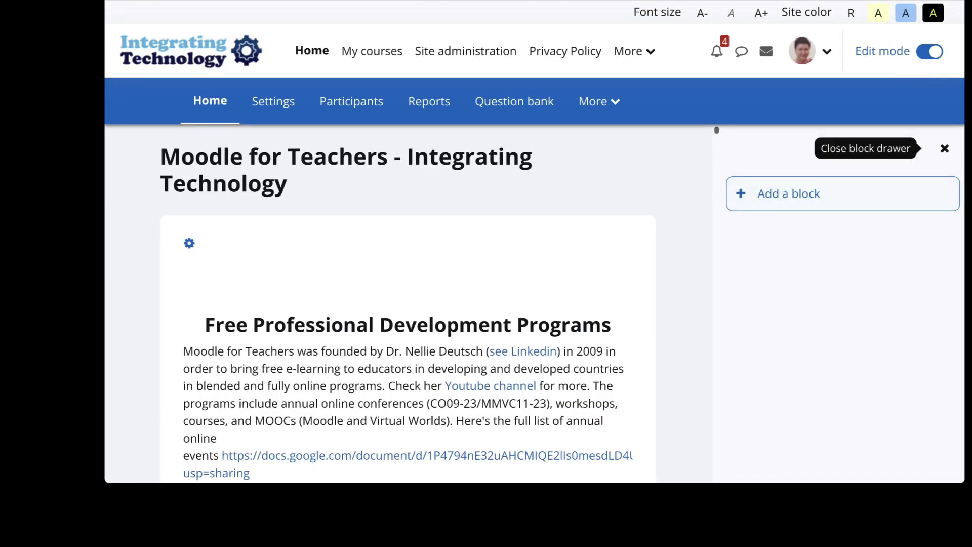
# Step: Close the home page's block drawer and turn off edit mode
pyautogui.click(944, 148)
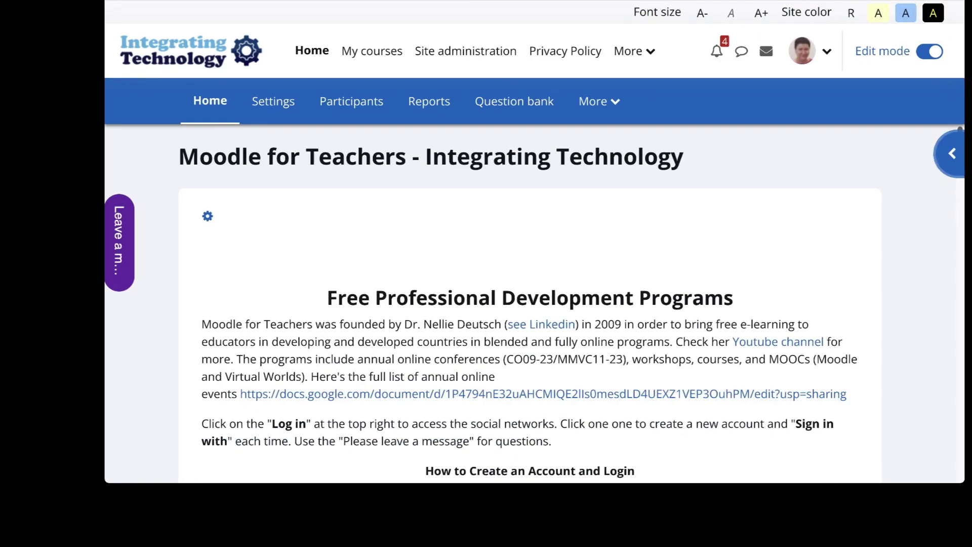
pyautogui.scroll(-1, 530, 305)
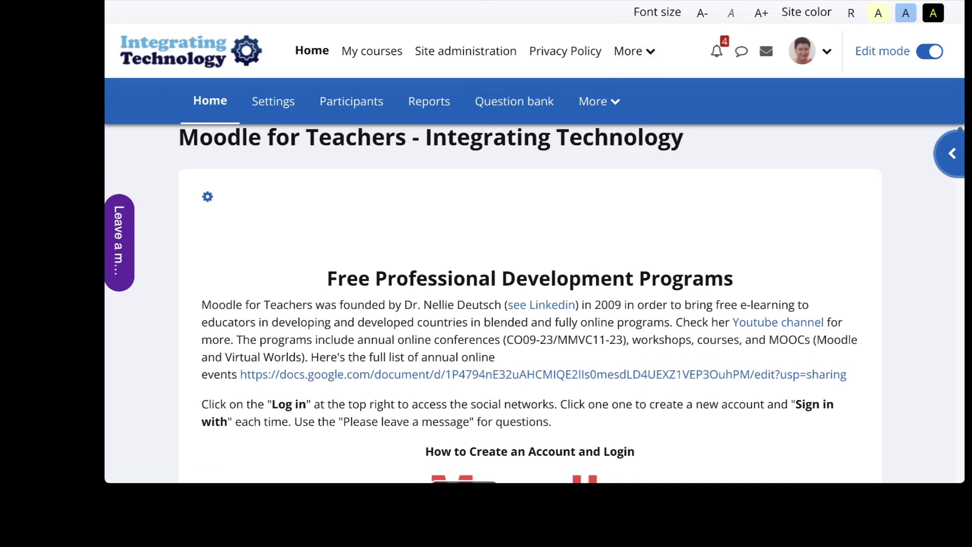
pyautogui.click(929, 51)
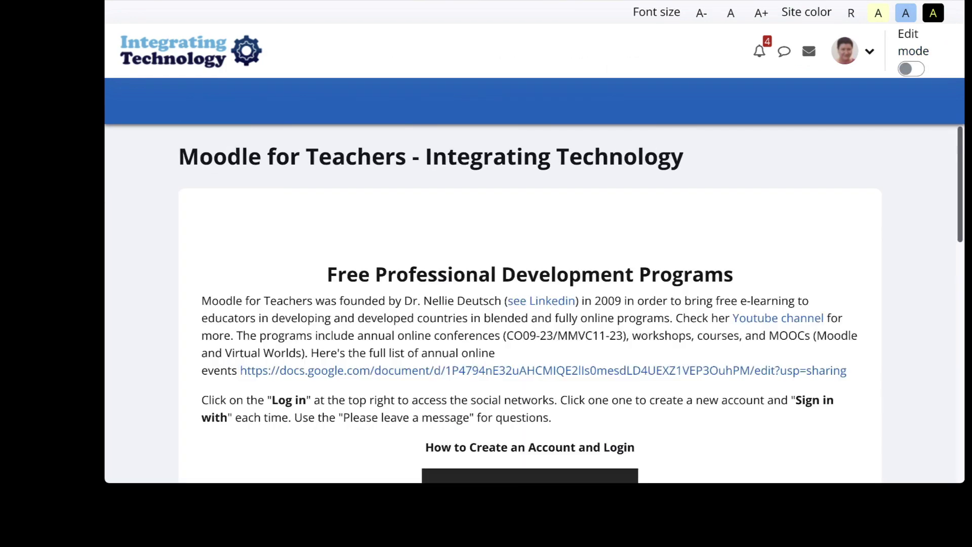
# Step: Open the Tools for Student Collaboration course from the available courses on the home page
pyautogui.scroll(-5, 530, 304)
pyautogui.scroll(-14, 530, 304)
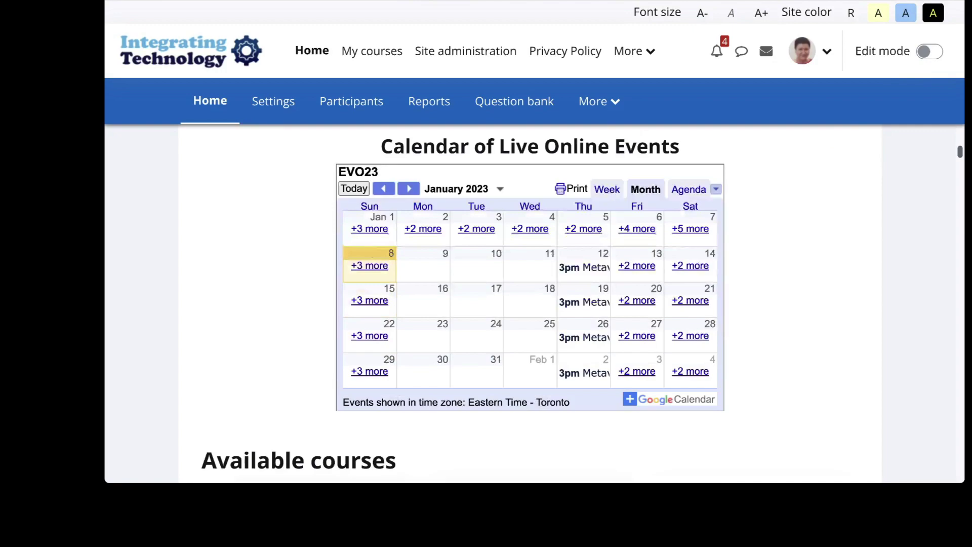
pyautogui.scroll(-3, 530, 304)
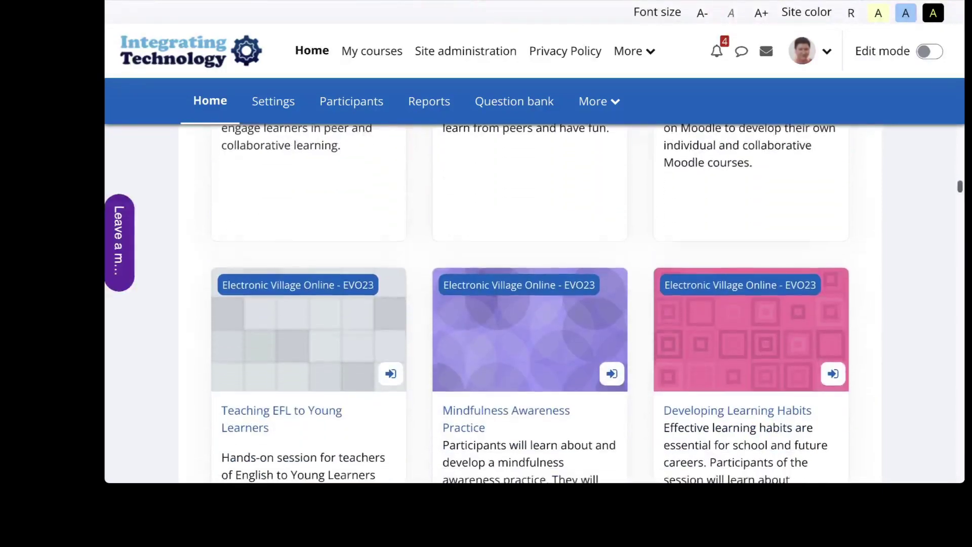
pyautogui.scroll(7, 531, 304)
pyautogui.click(305, 319)
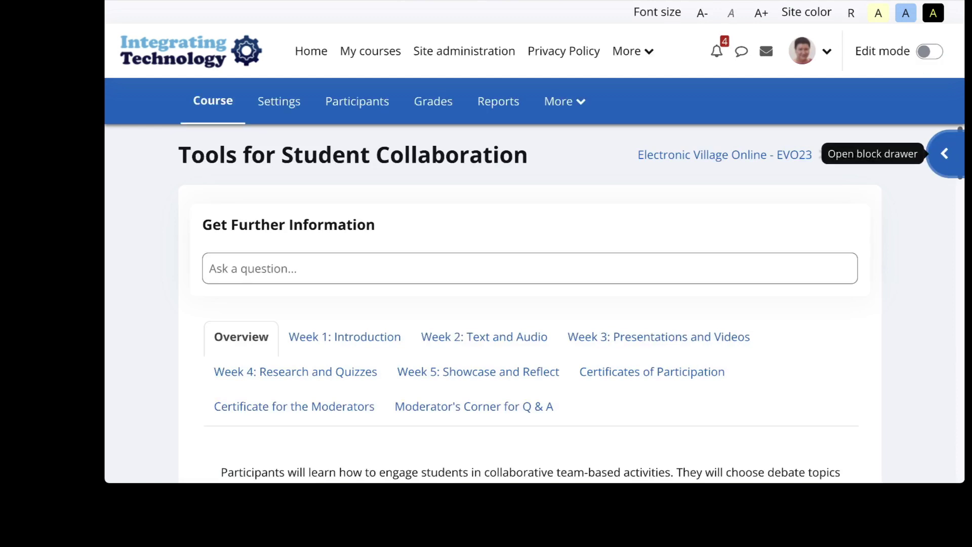
# Step: View the course's block drawer, turn on edit mode for the course, and close the drawer
pyautogui.click(952, 154)
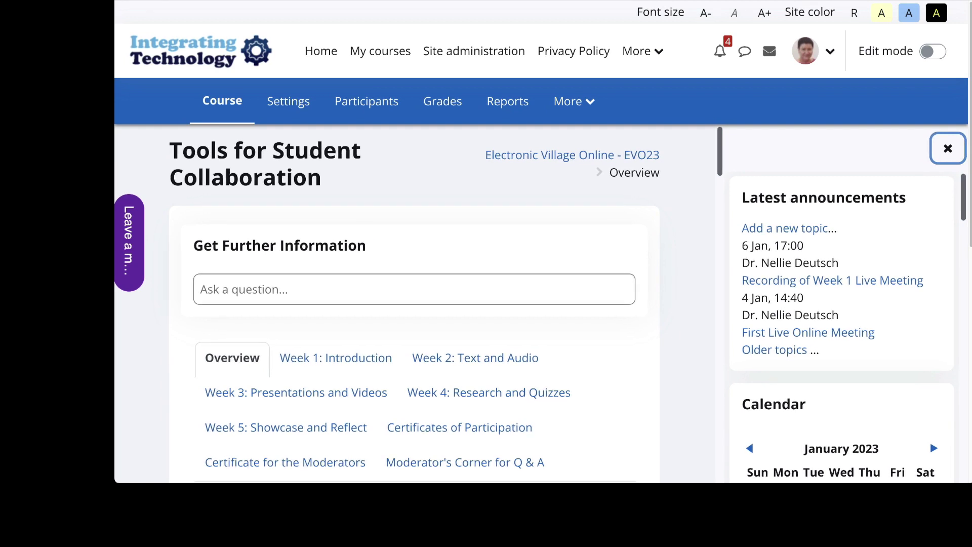
pyautogui.click(933, 51)
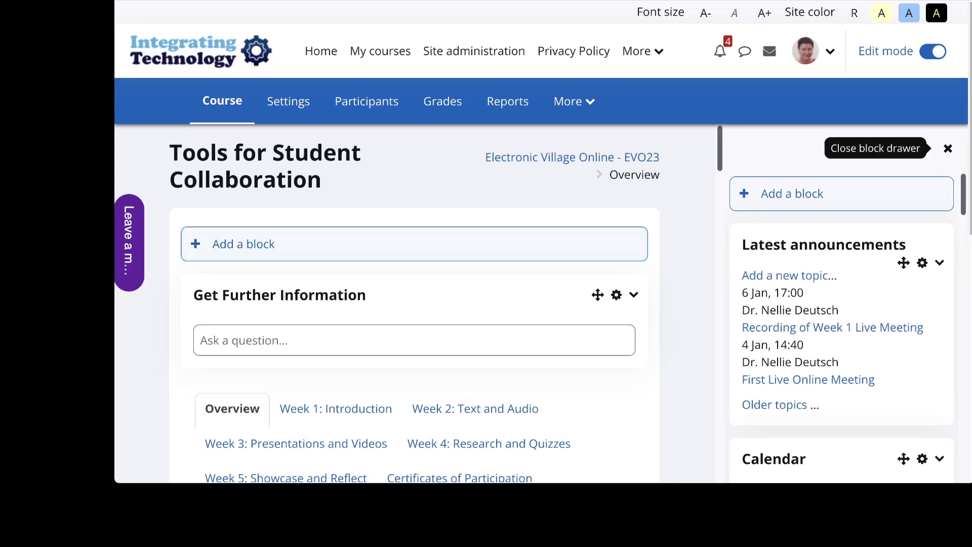
pyautogui.click(948, 148)
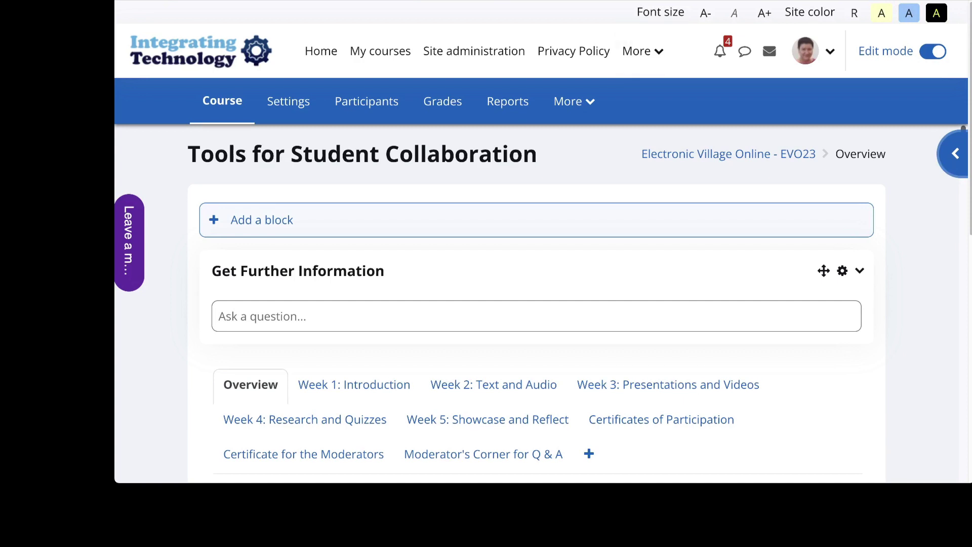